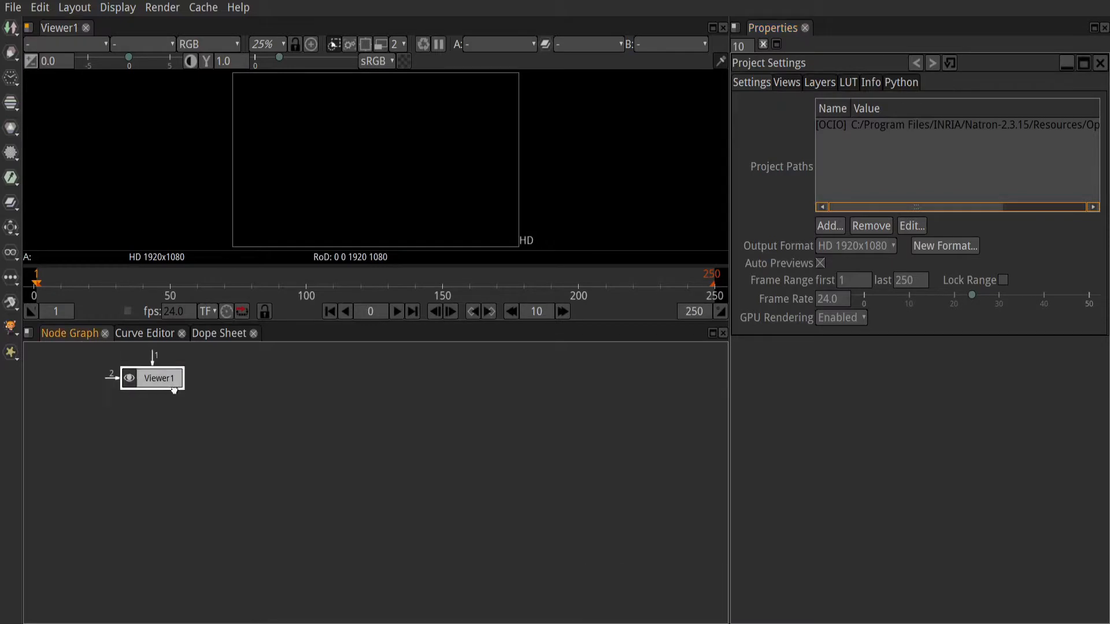
Step: Move the Viewer1 node toward the centre of the node graph and enlarge the viewer area downward
drag(87, 367, 159, 385)
drag(160, 385, 484, 407)
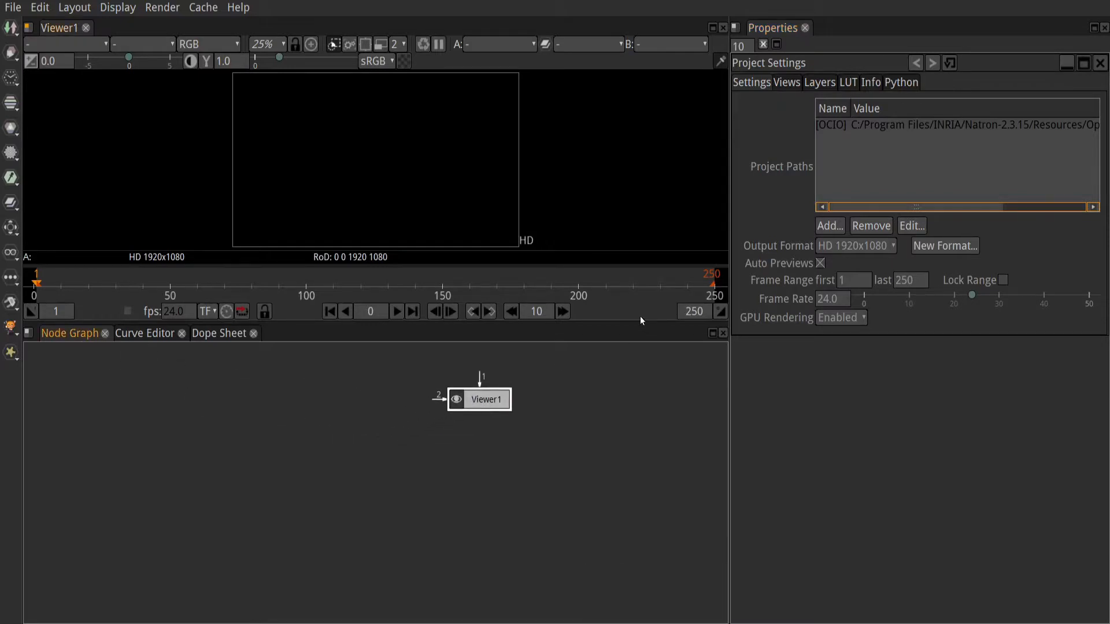
drag(639, 328, 639, 432)
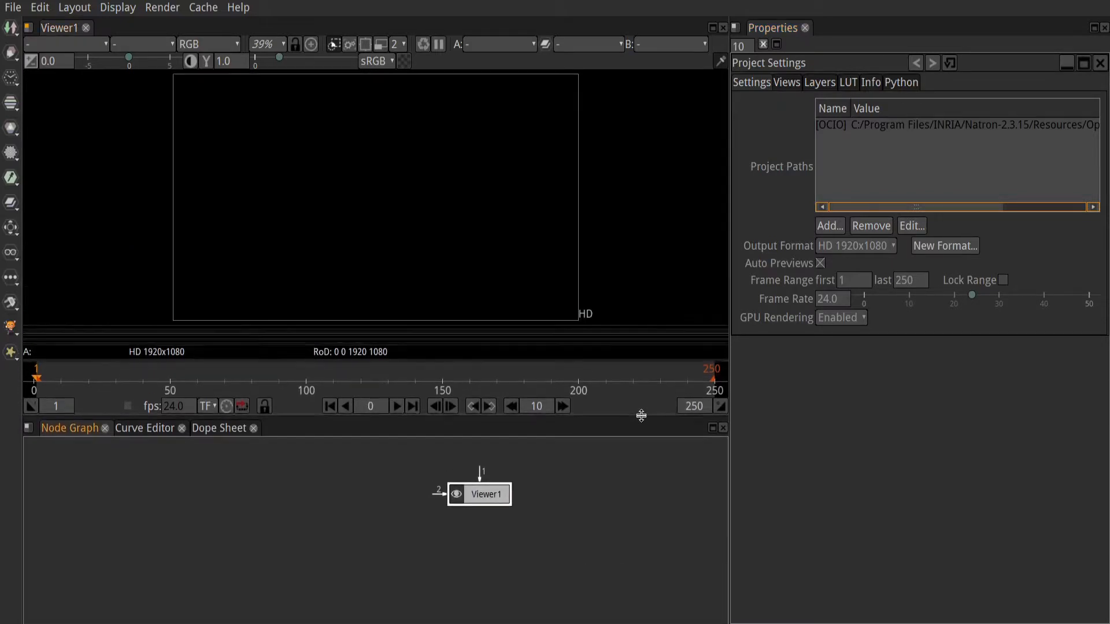
Step: Add a Read node that loads Water - 44021.mp4 from the video editing resources folder
right_click(283, 513)
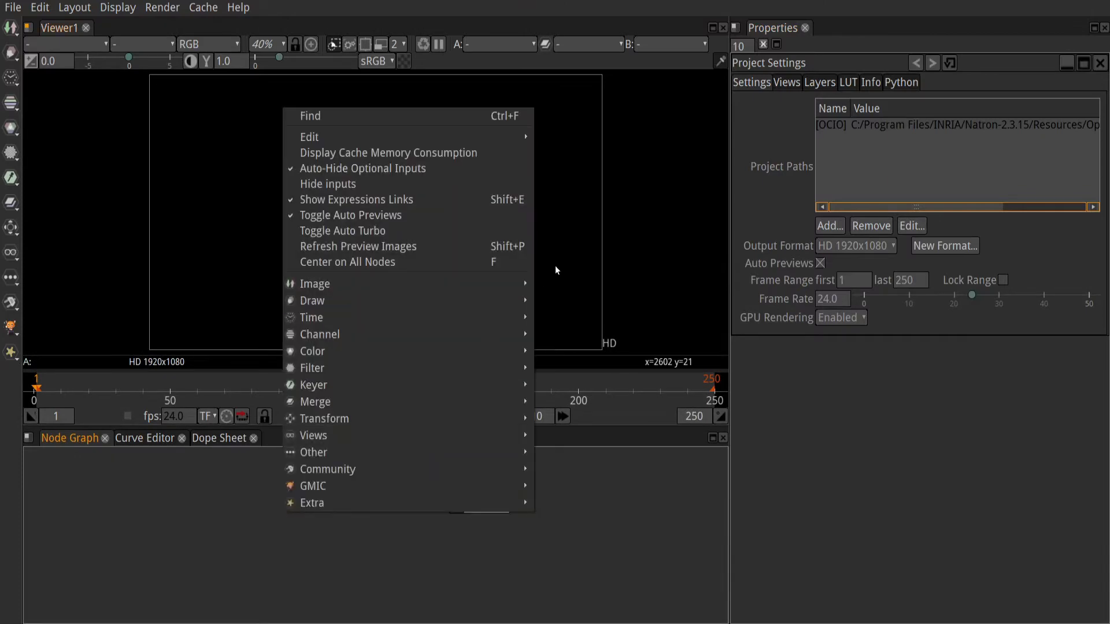
mouse_move(516, 282)
click(574, 351)
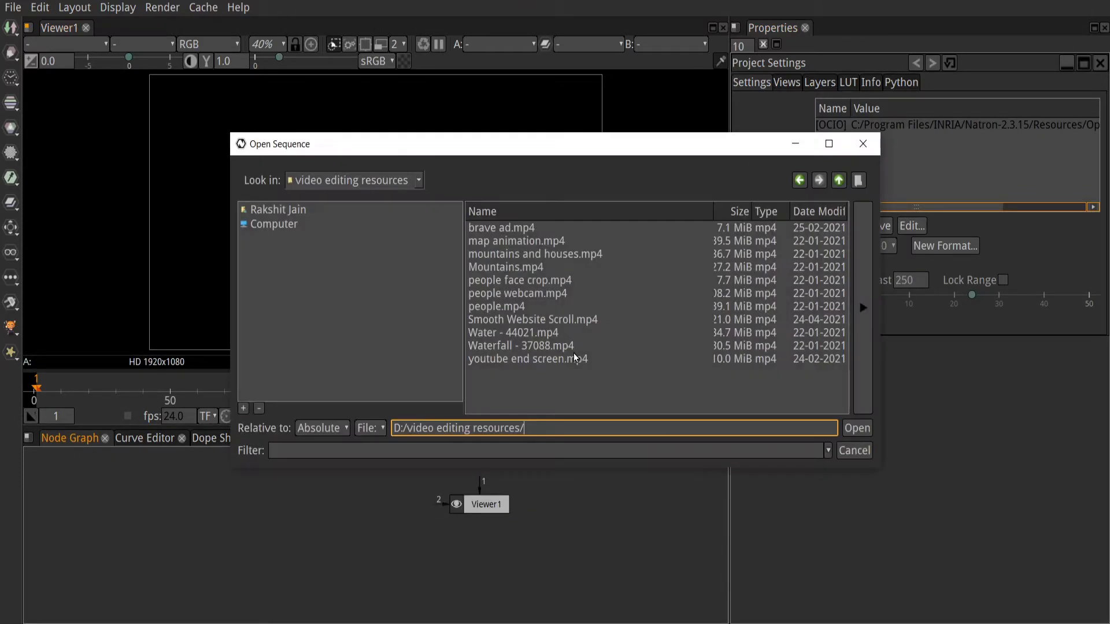
double_click(499, 338)
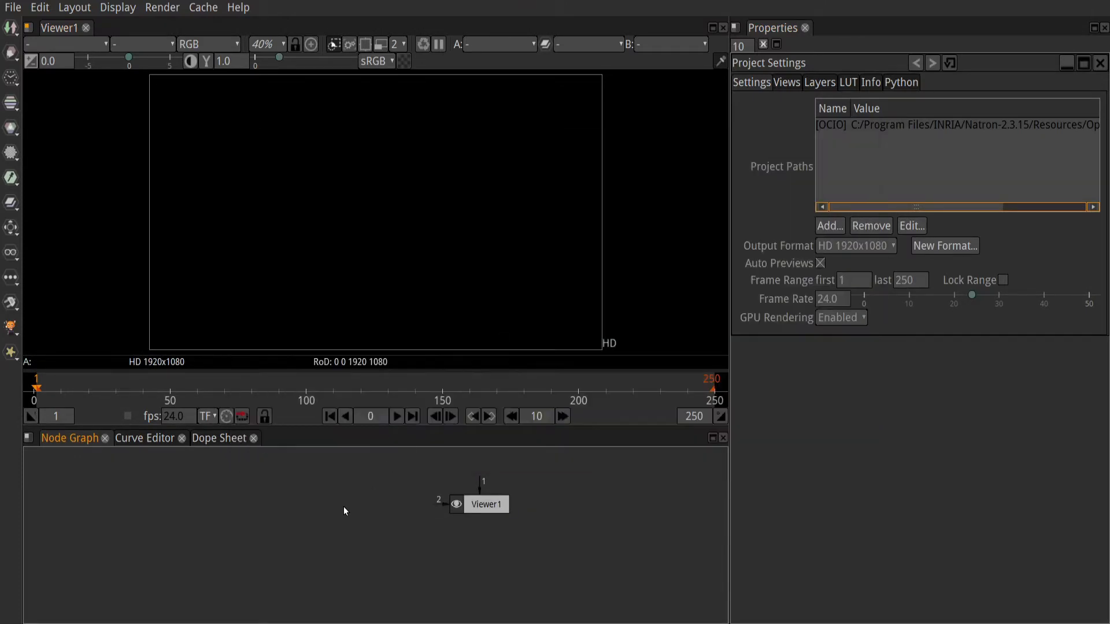
Step: Add a second Read node that loads Waterfall - 37088.mp4 from the video editing resources folder
right_click(343, 506)
mouse_move(532, 282)
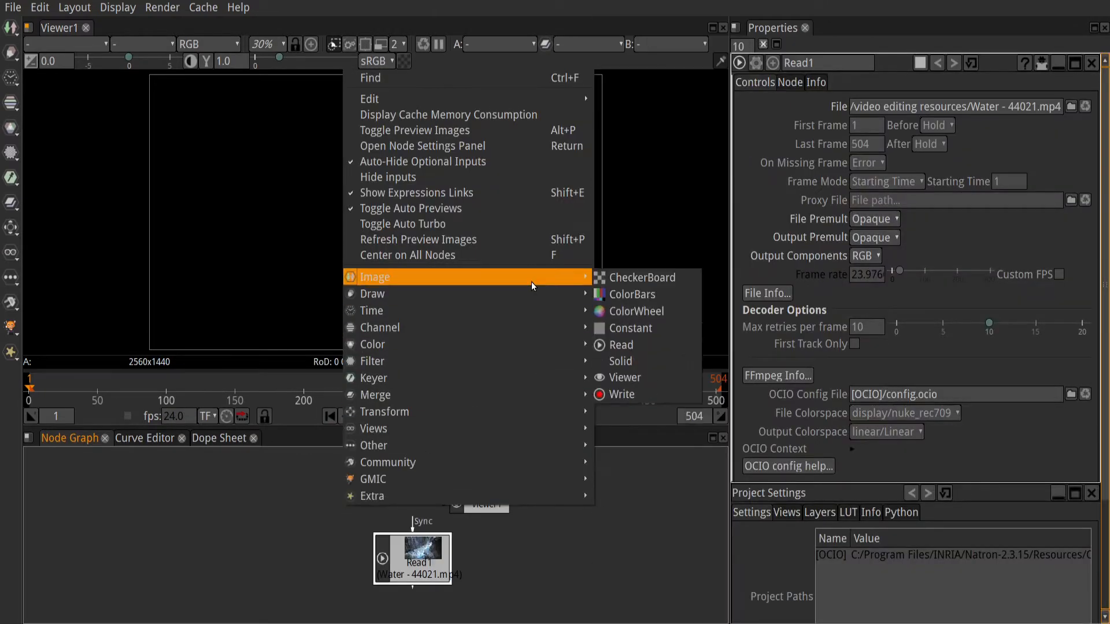
click(650, 350)
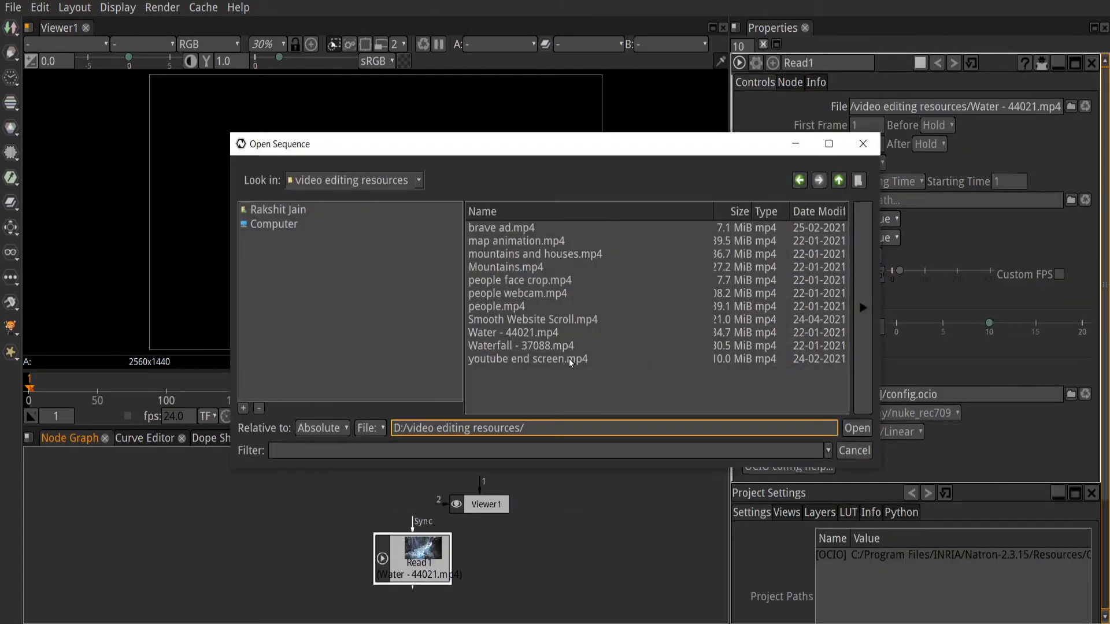
double_click(515, 345)
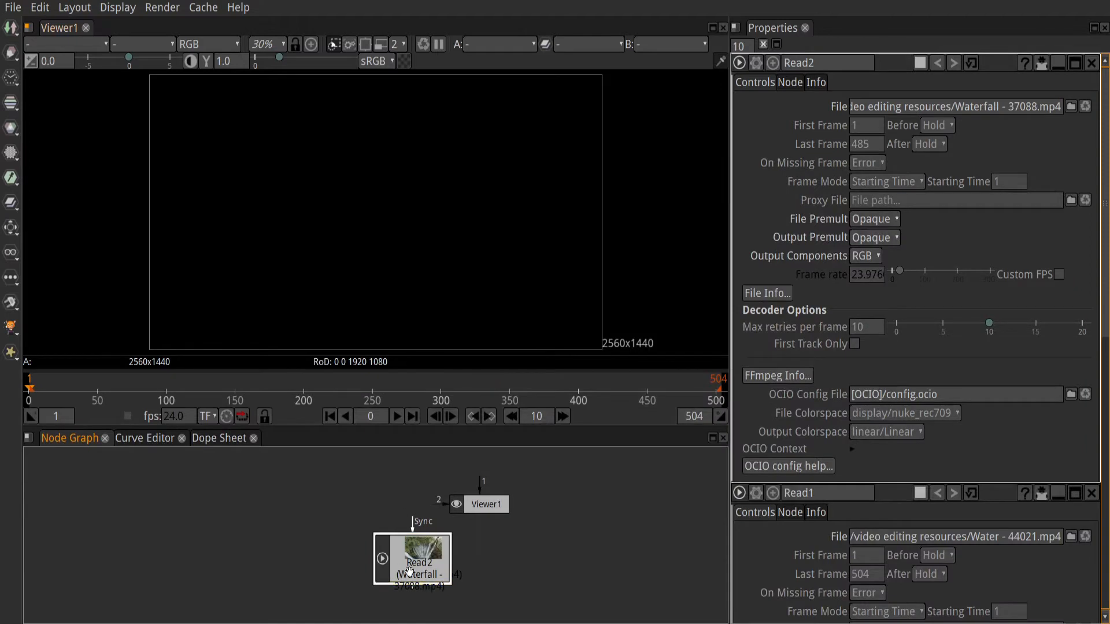
Step: Separate the overlapping Read nodes, placing the Water clip at the far side and the Waterfall clip between it and the viewer
drag(410, 571, 128, 537)
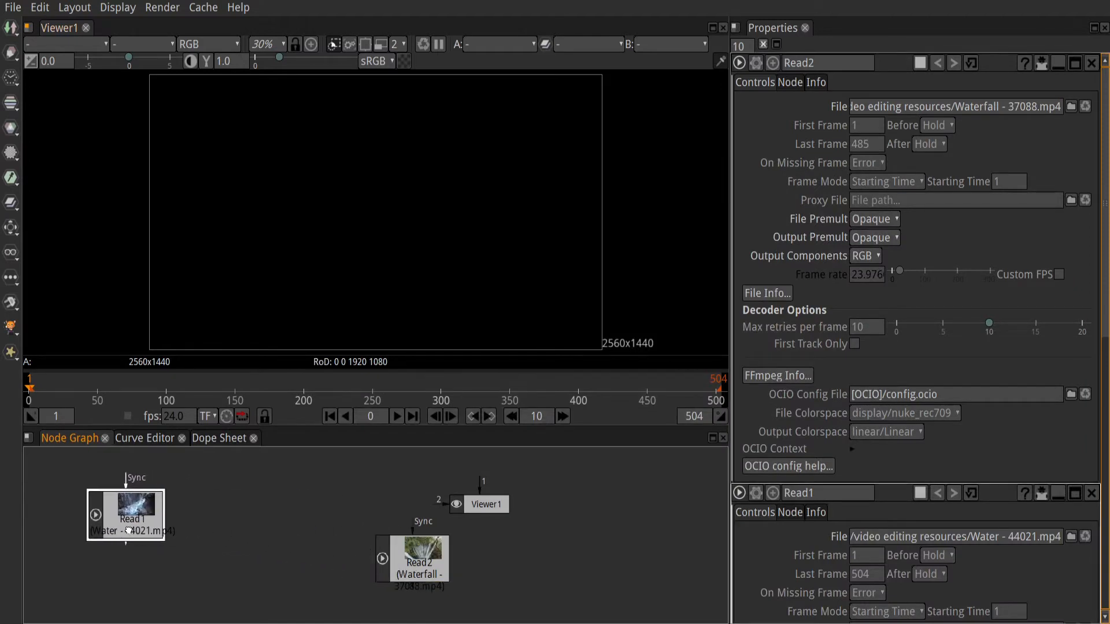
click(421, 546)
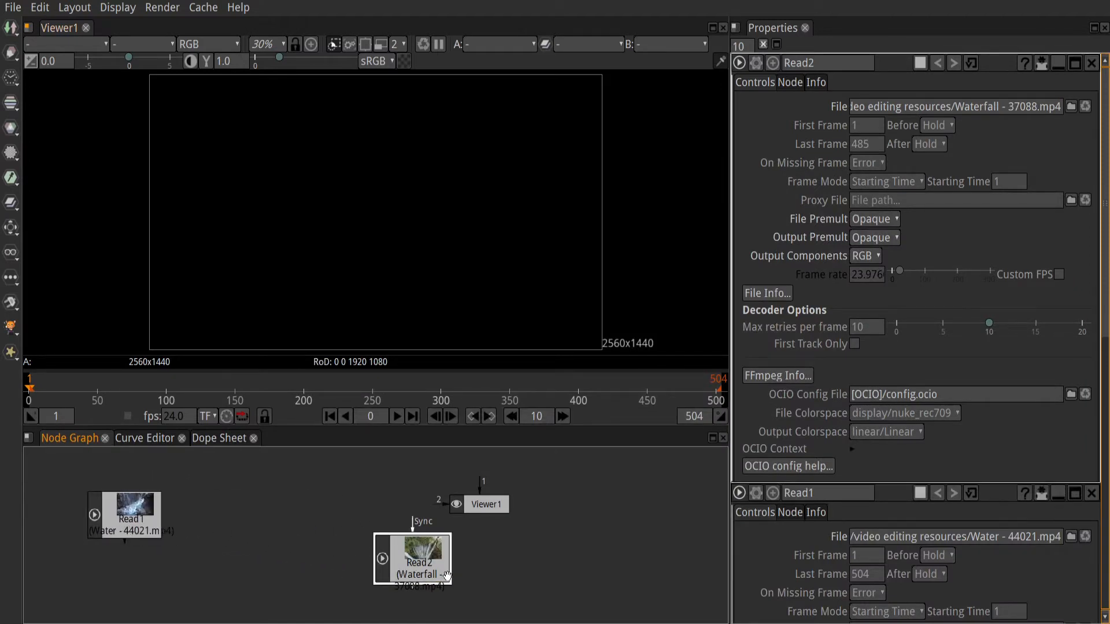
drag(447, 575, 311, 514)
Step: Add a Merge node with the Waterfall clip on input A and the Water clip on B, and connect its output to the viewer
right_click(281, 514)
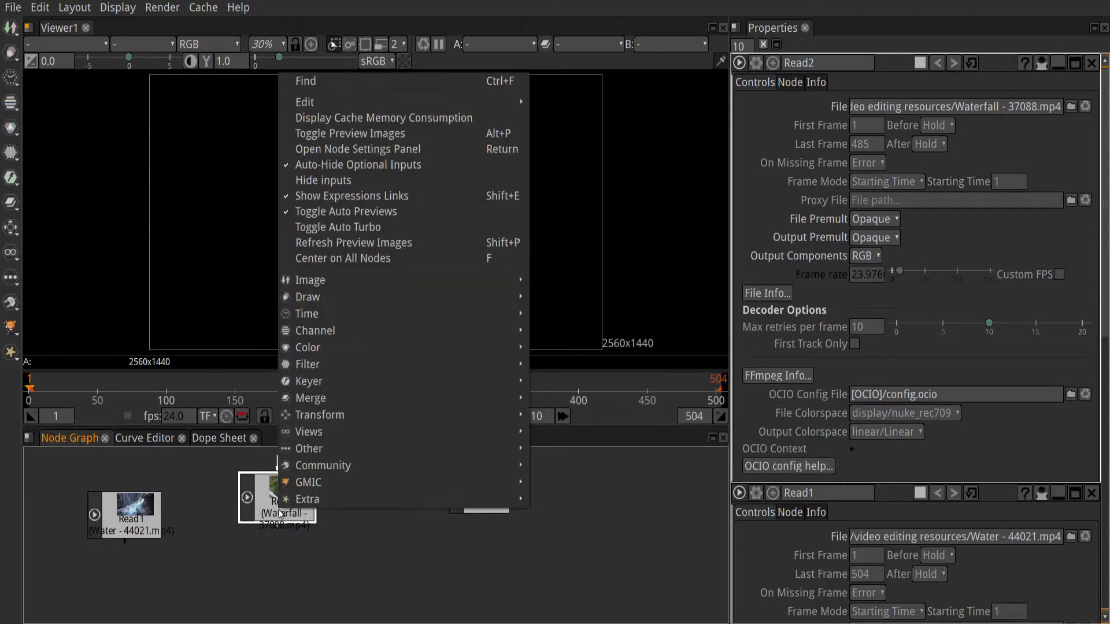
mouse_move(444, 399)
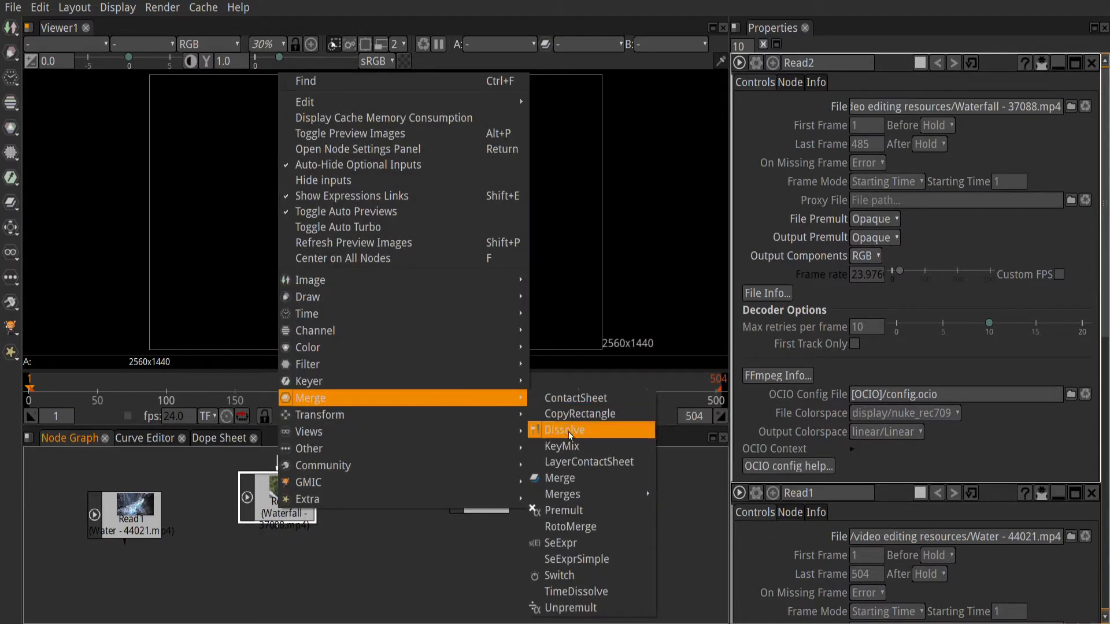
click(572, 480)
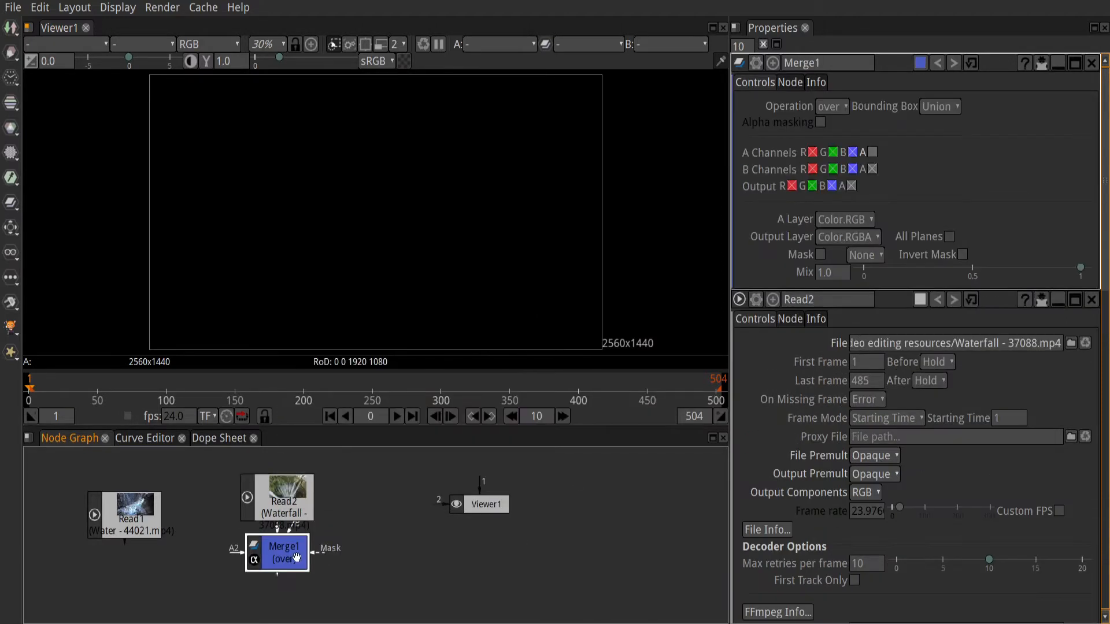
drag(296, 558, 397, 489)
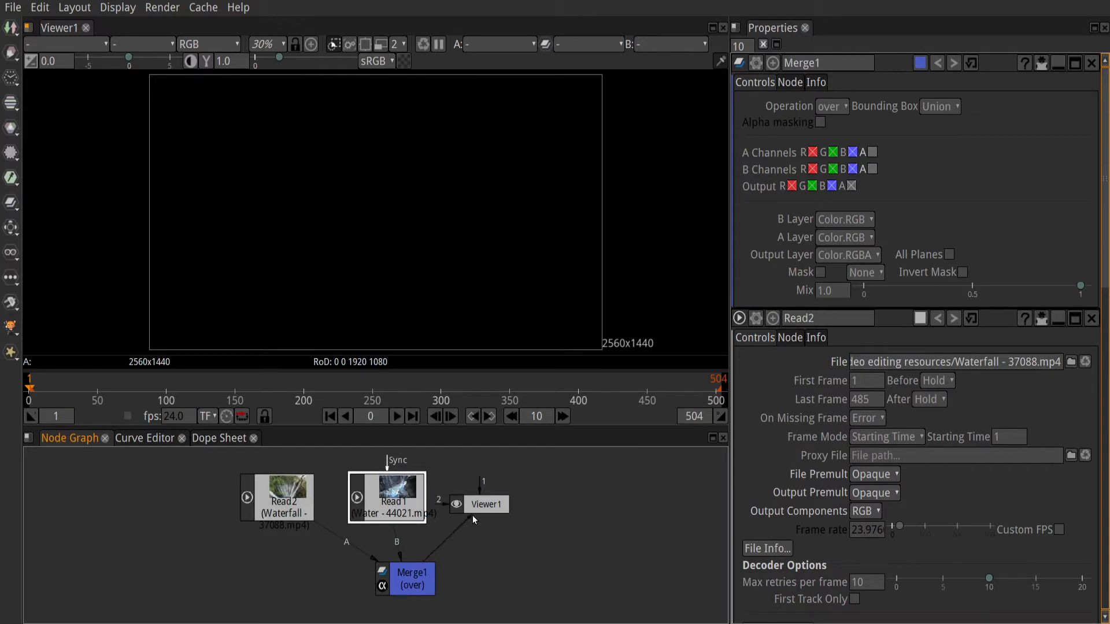
drag(473, 515, 601, 538)
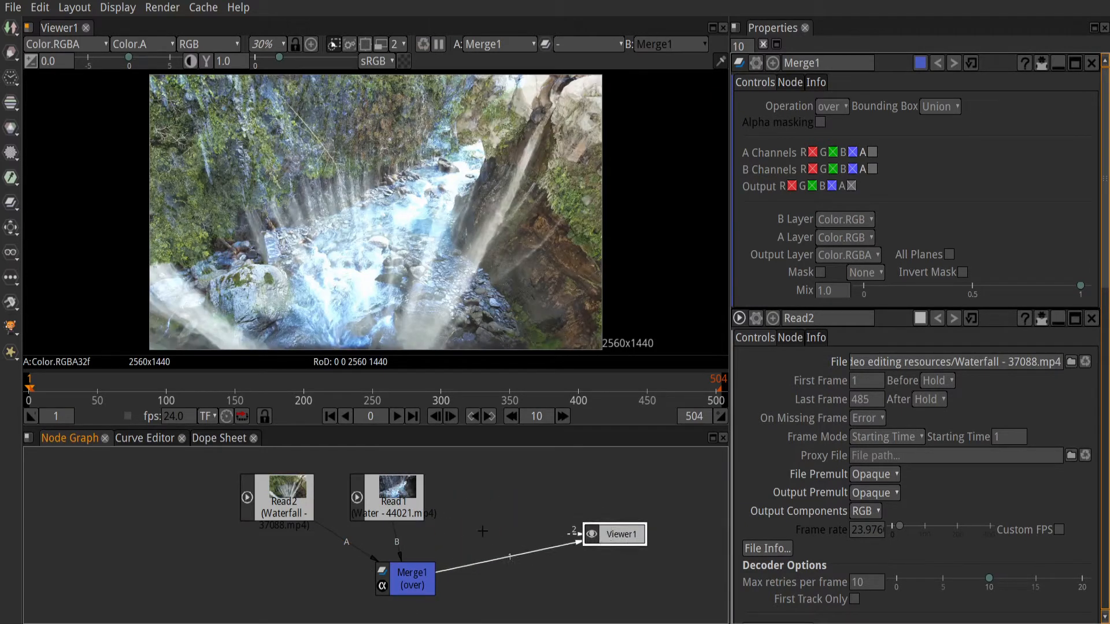
Step: Set the Merge node's operation to copy
click(418, 585)
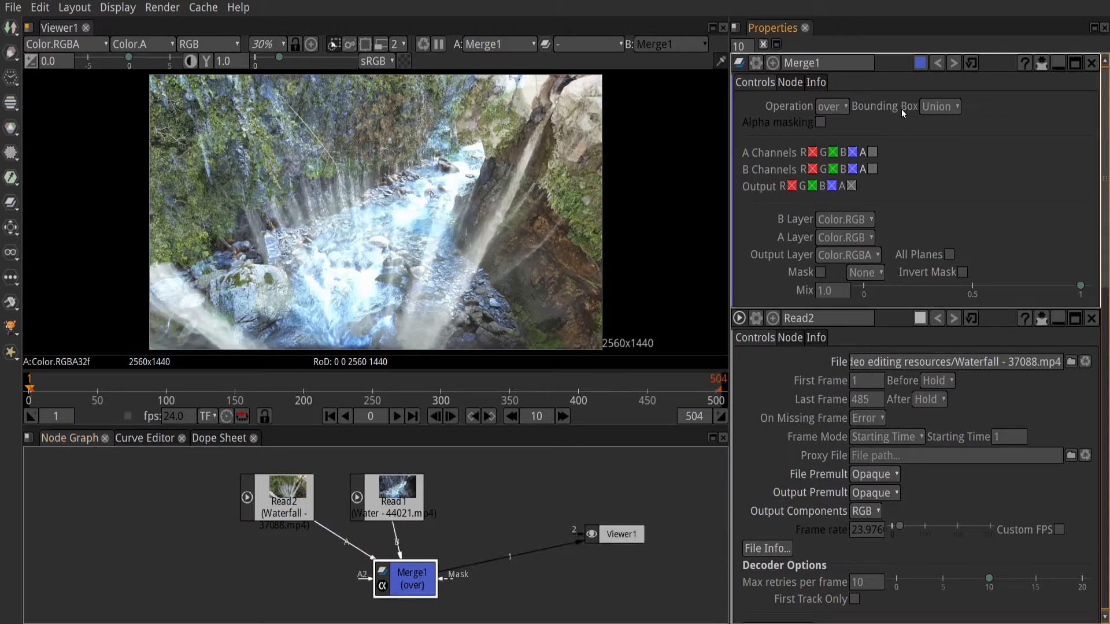
click(831, 107)
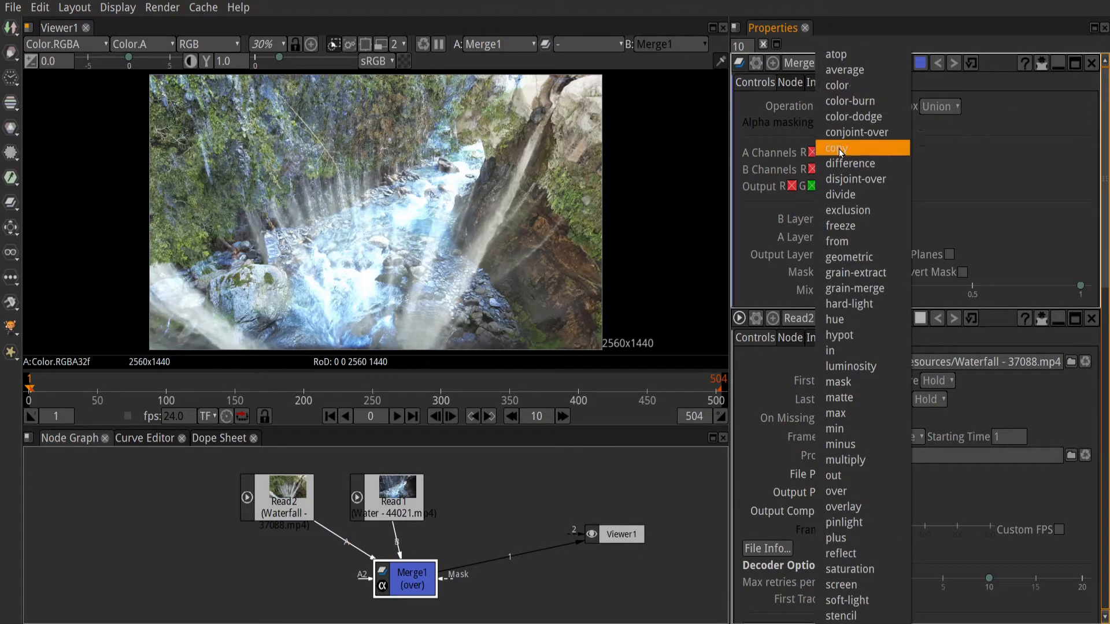
click(853, 154)
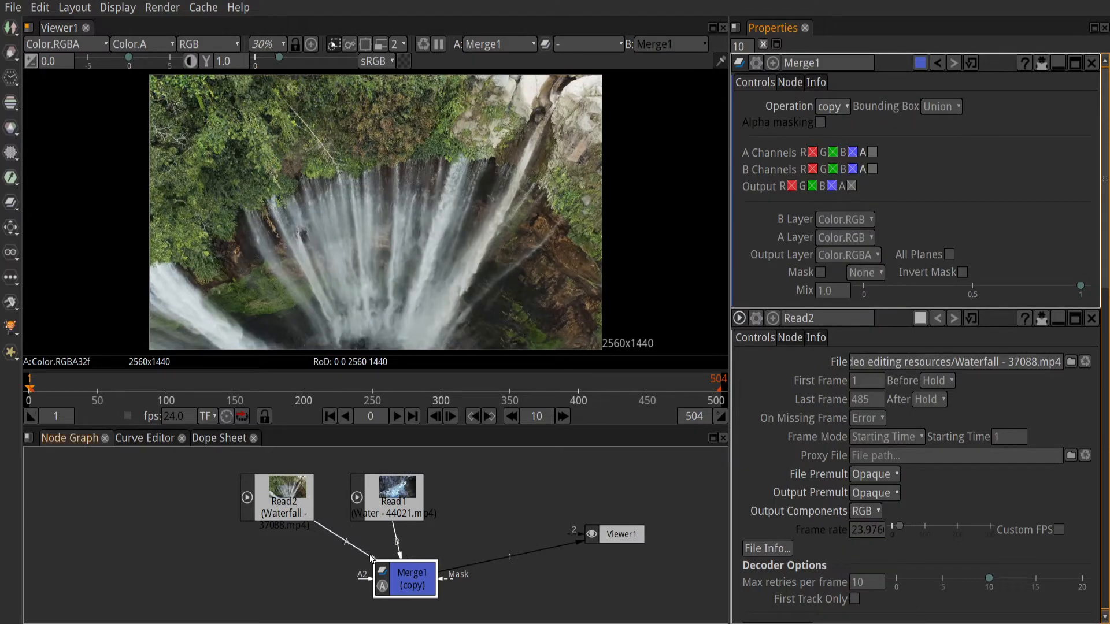
Step: Swap the Merge inputs so that the Water clip feeds A and the Waterfall clip feeds B
drag(370, 558, 395, 509)
drag(421, 556, 159, 513)
click(382, 521)
click(413, 579)
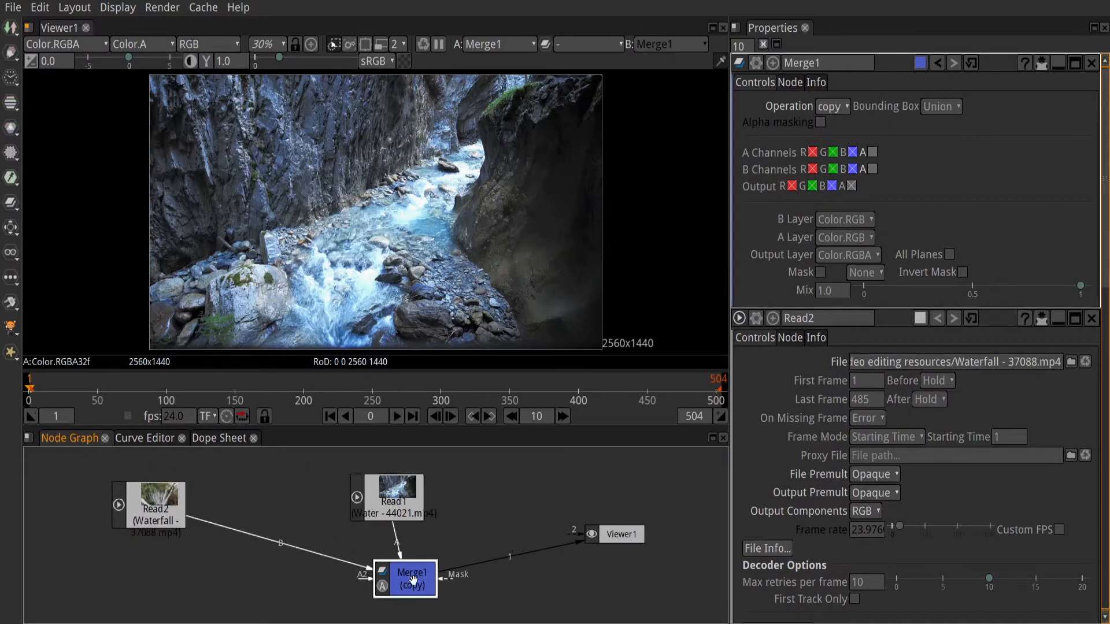
Step: Spread out the Water clip's Read node and the Viewer1 node to make room in the node graph
click(495, 473)
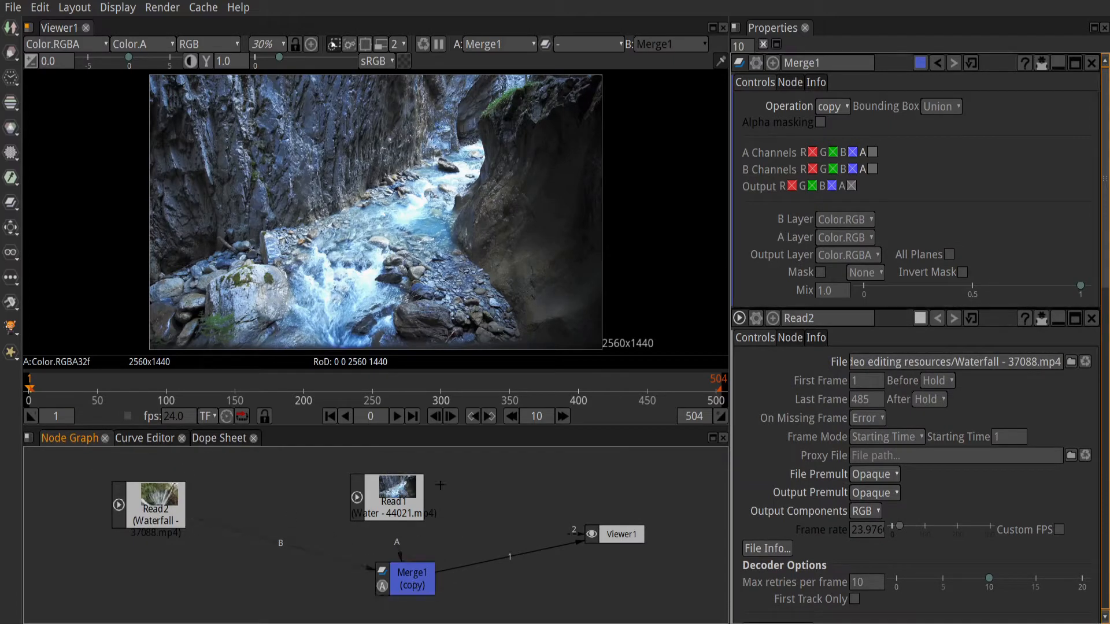
drag(389, 501, 478, 487)
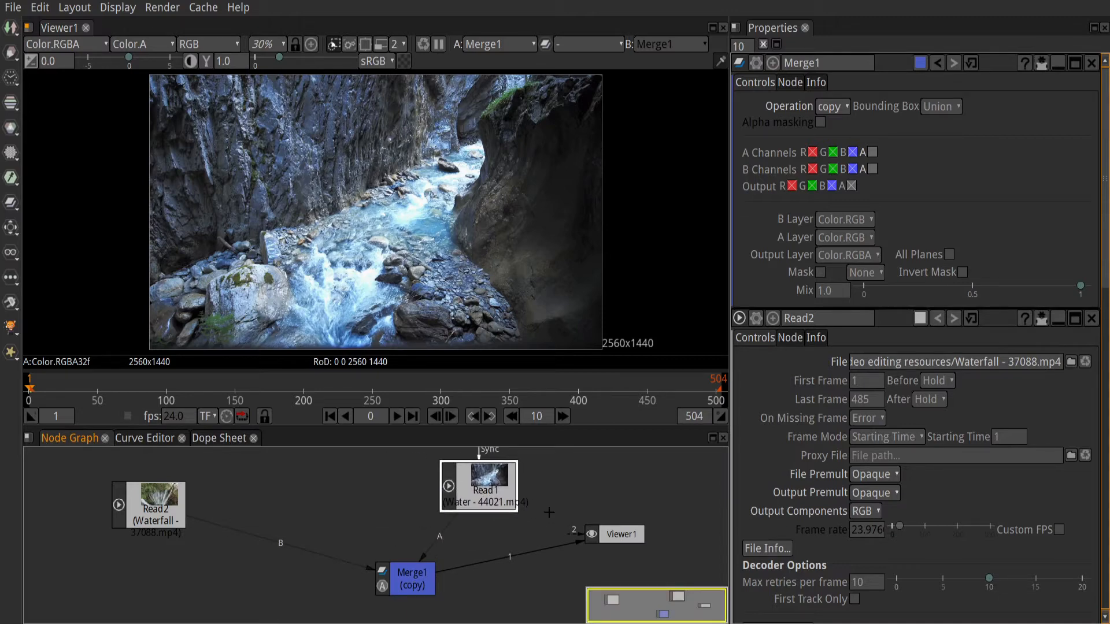
drag(616, 539, 638, 557)
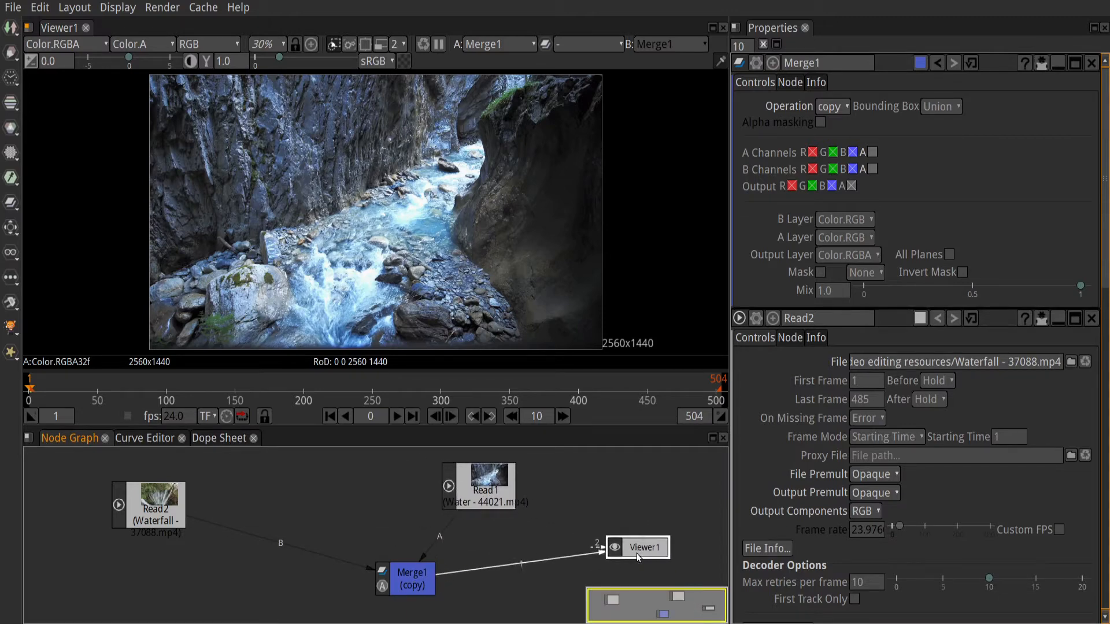
Step: Add a Ramp node, display its output in the viewer, and turn on the viewer's transparency checkerboard
right_click(365, 493)
mouse_move(592, 284)
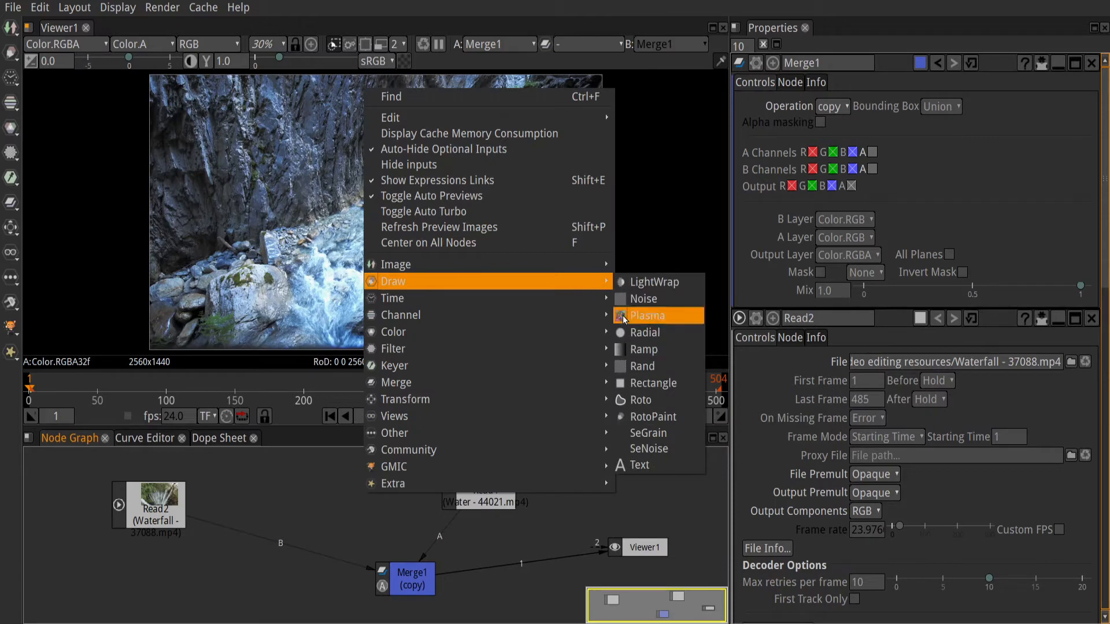
click(640, 350)
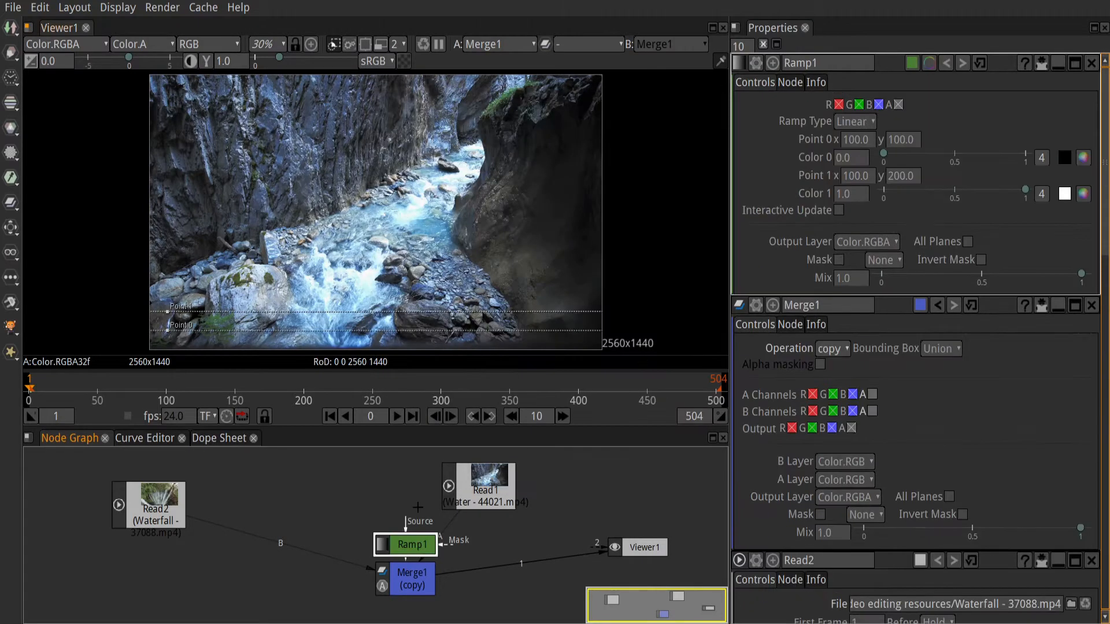
drag(406, 547, 621, 551)
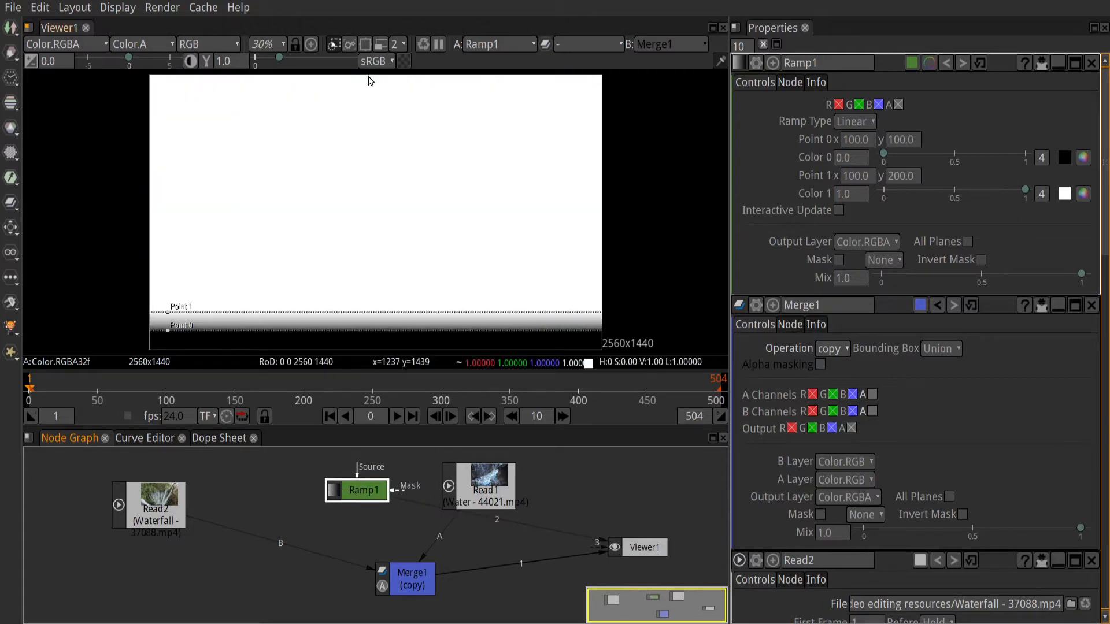
click(404, 61)
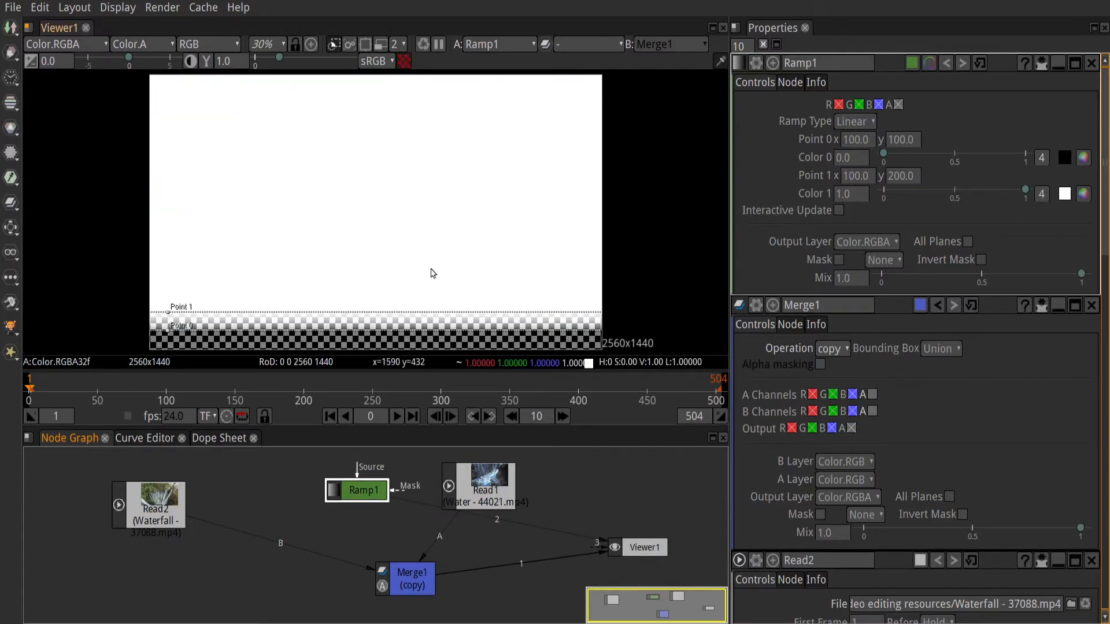
Step: Check the frame rate of both clips and set the project frame rate to 23.976
click(497, 481)
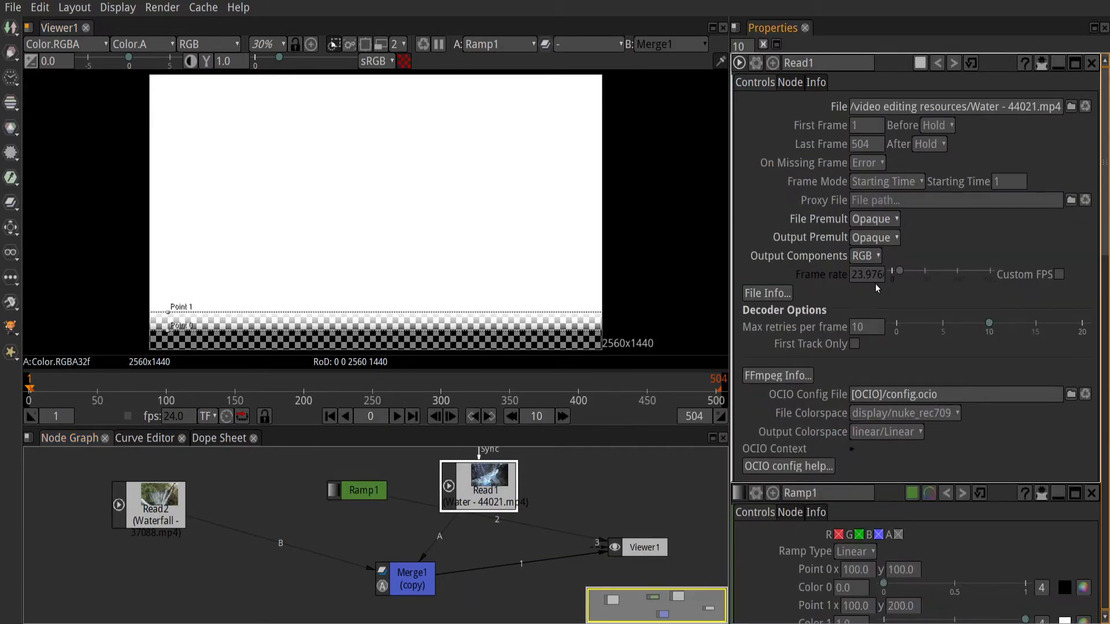
click(151, 508)
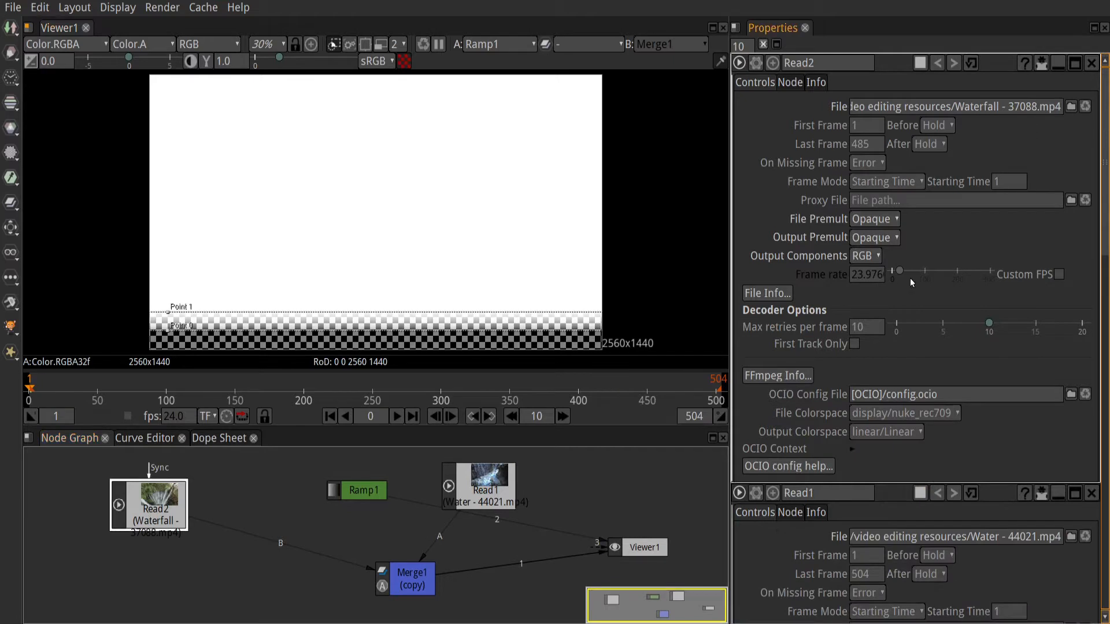
click(118, 7)
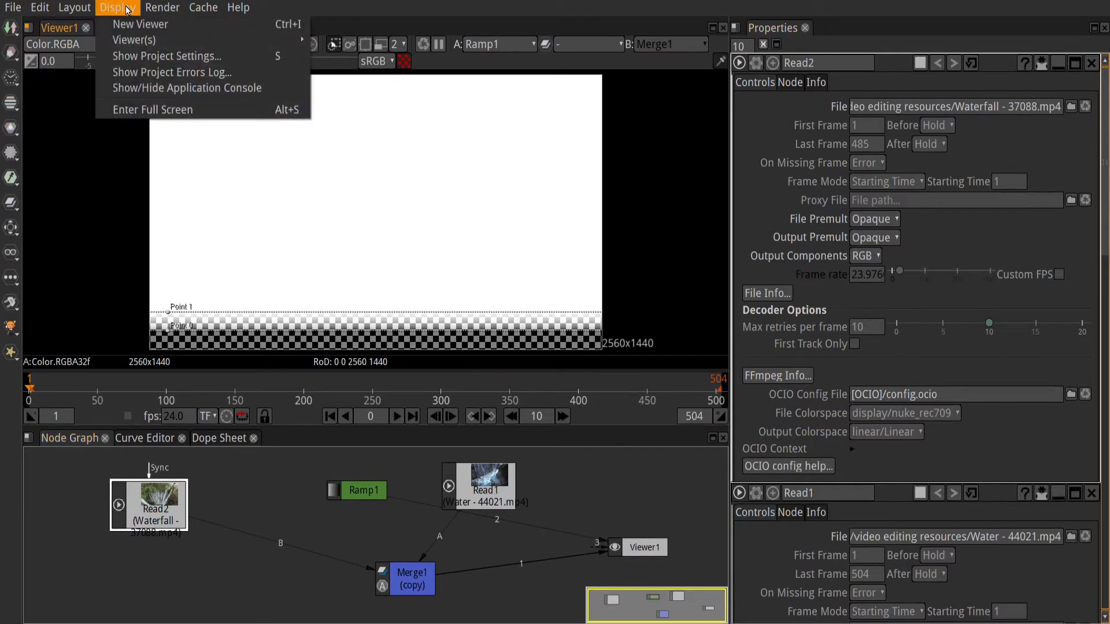
click(153, 60)
double_click(848, 300)
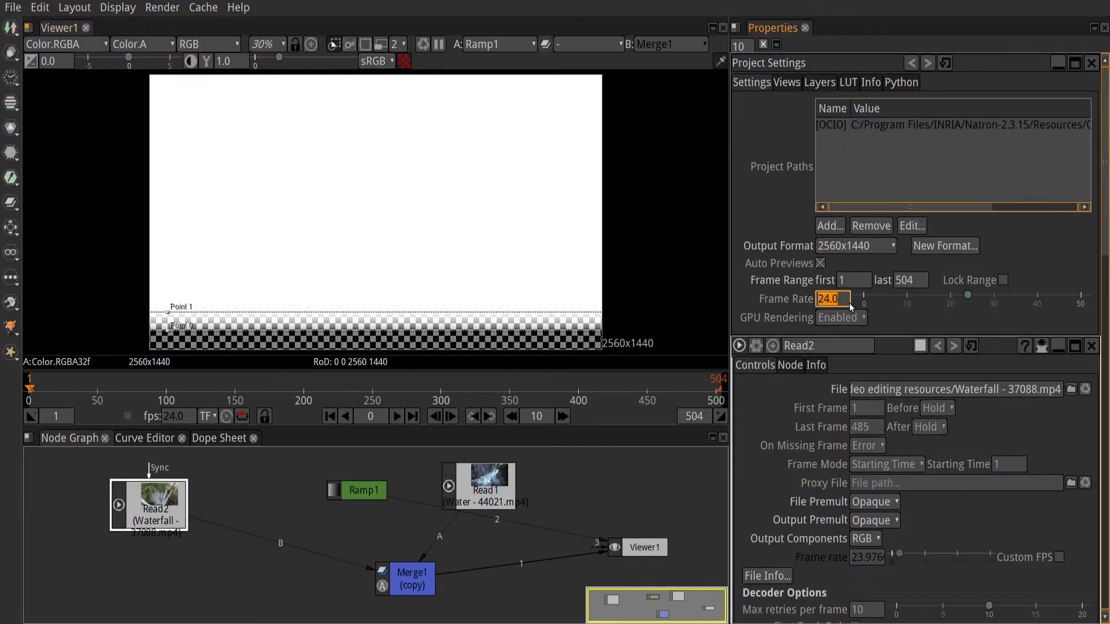
triple_click(845, 302)
text(23.976)
key(Return)
Step: Set the last frame of the project's frame range to 240
double_click(919, 284)
text(240)
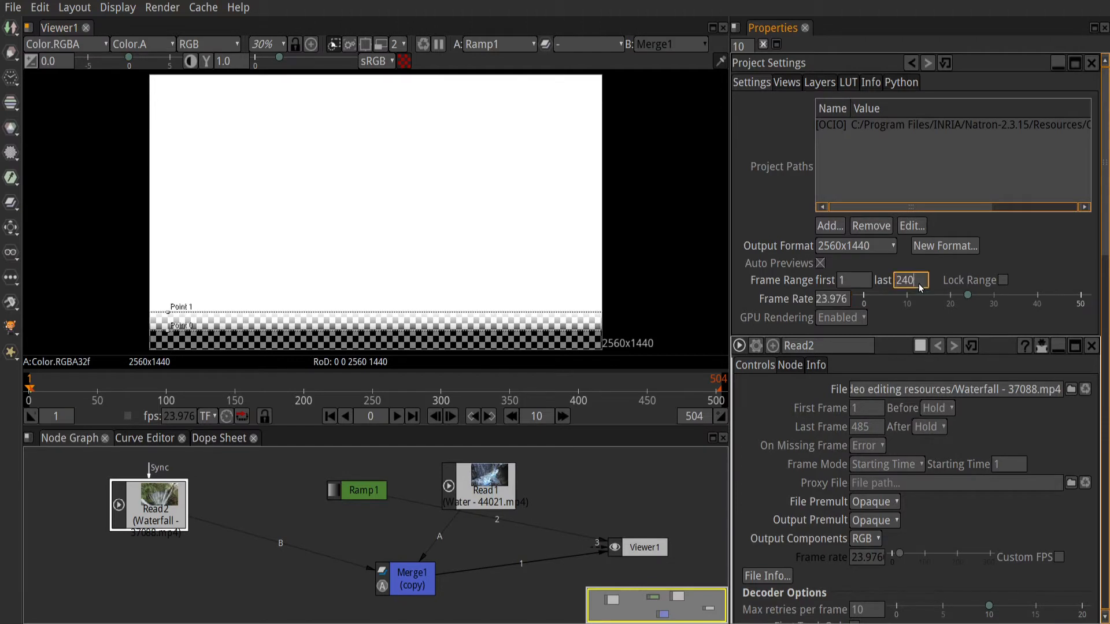
key(Return)
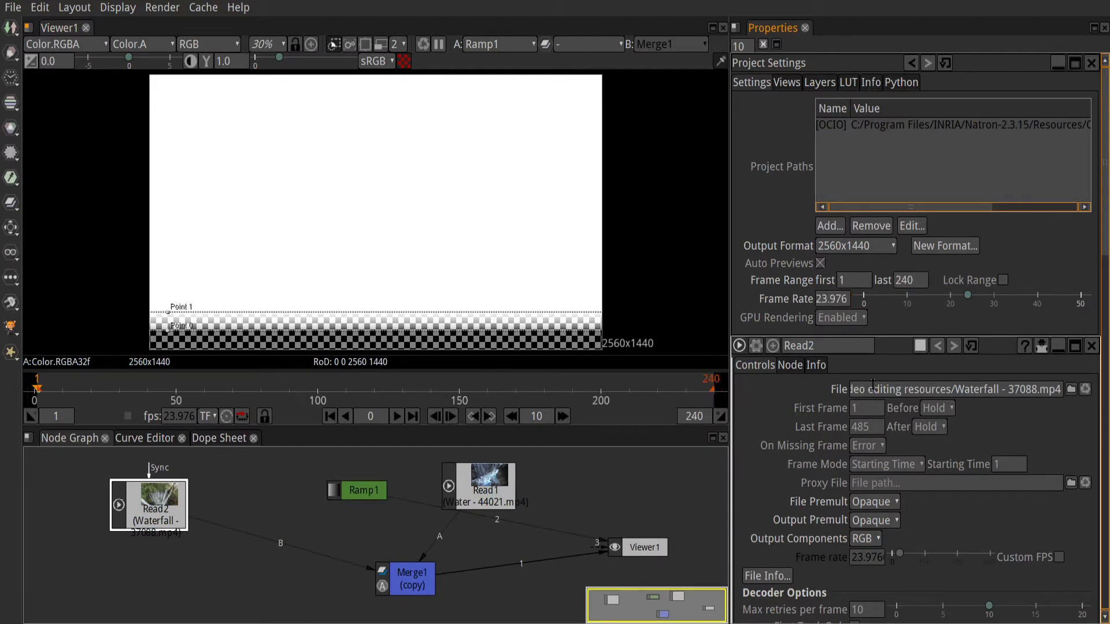
Step: Set the Ramp's Point 1 x to 2560/2 and reposition Point 1 in the viewer to about x 1211, y 125
double_click(368, 498)
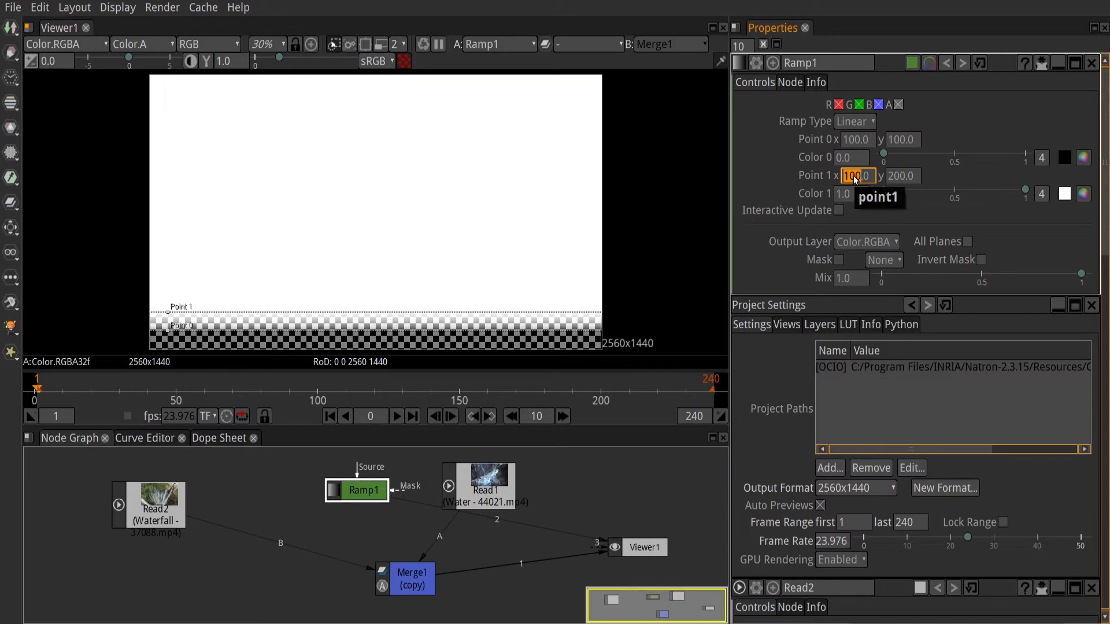
text(2560/2)
key(Return)
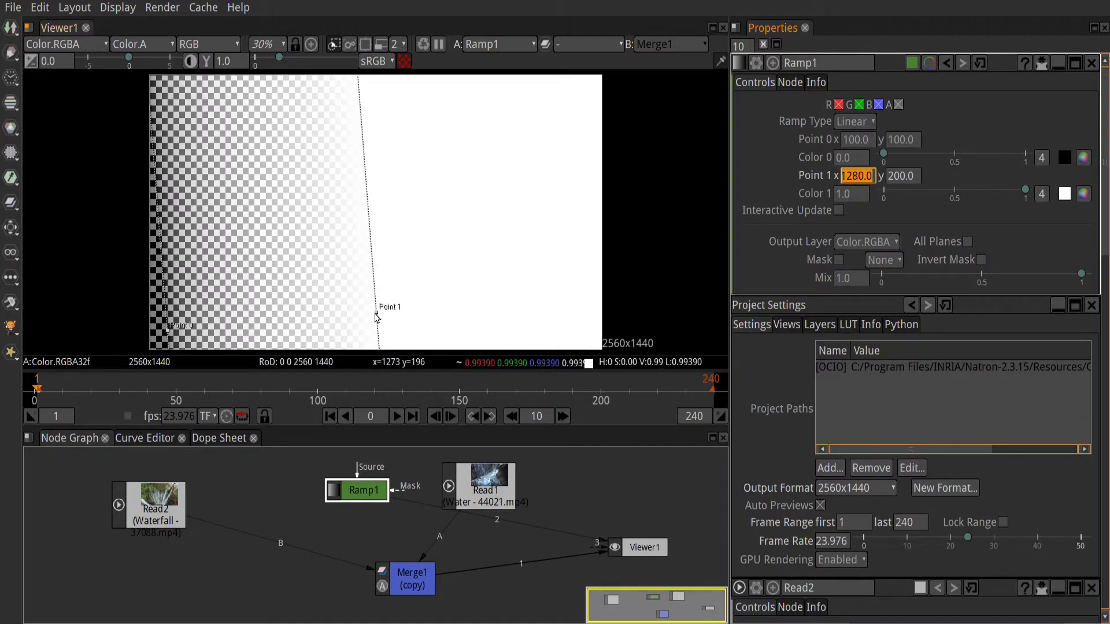
drag(376, 314, 365, 328)
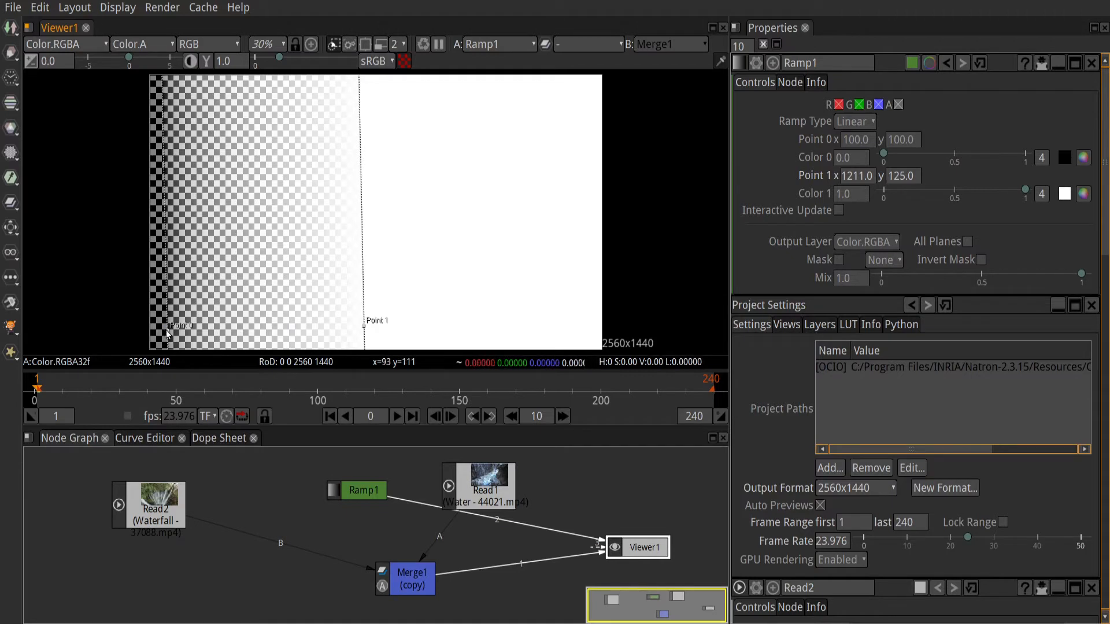
Step: Enable the Ramp's Interactive Update and reposition Point 0 to about x 1486, y 133 and Point 1 to about x 1151, y 133
click(839, 211)
drag(166, 333, 430, 328)
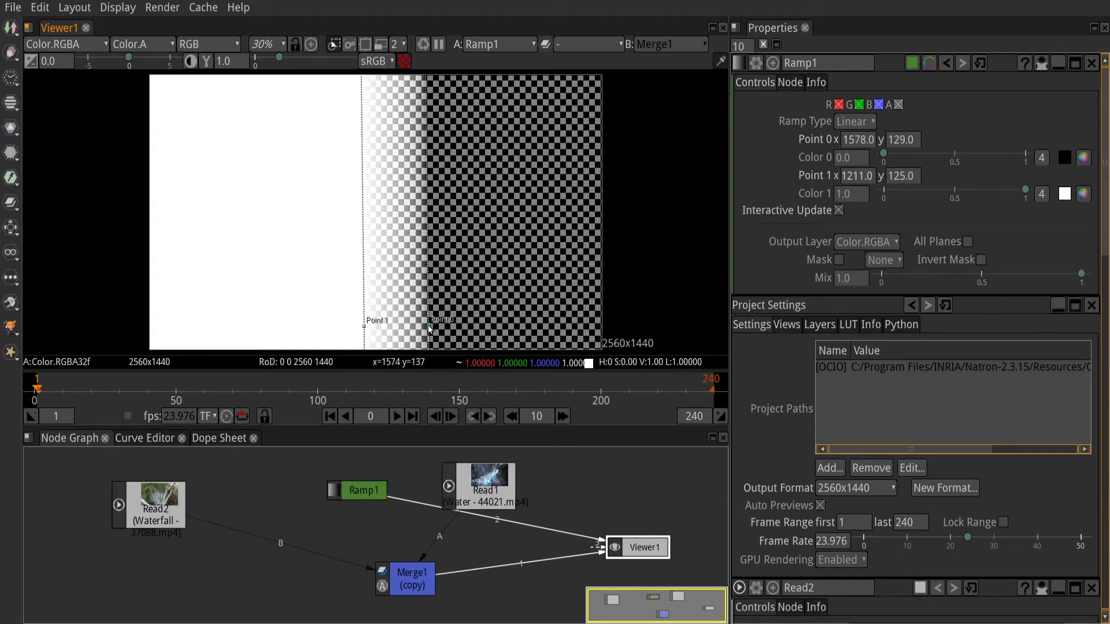
key(space)
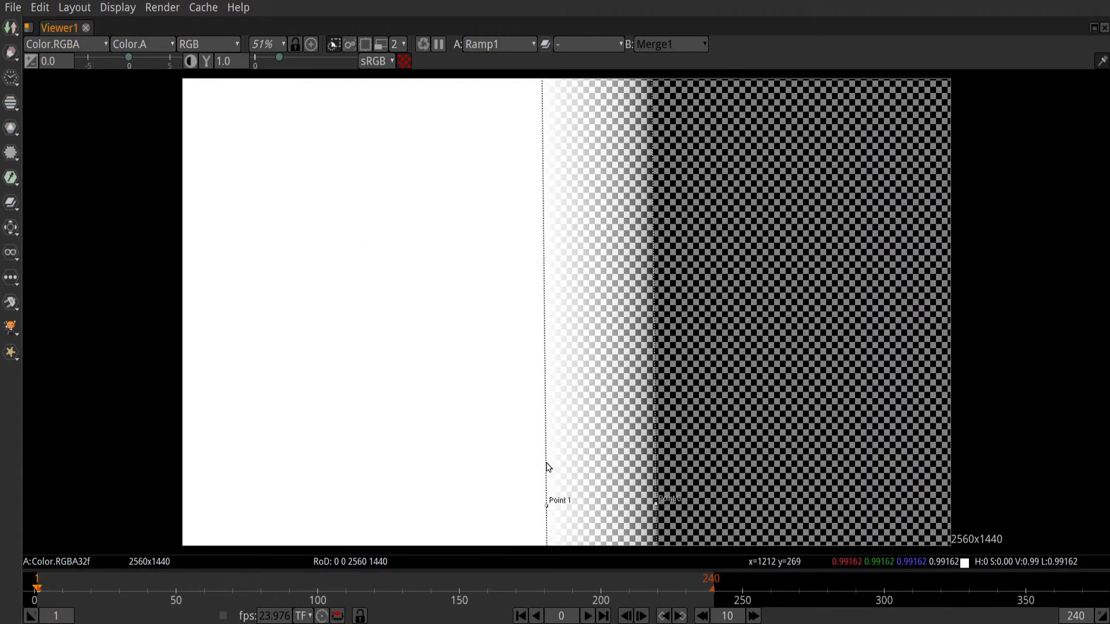
mouse_move(547, 507)
mouse_down()
mouse_move(549, 516)
mouse_move(532, 508)
mouse_up()
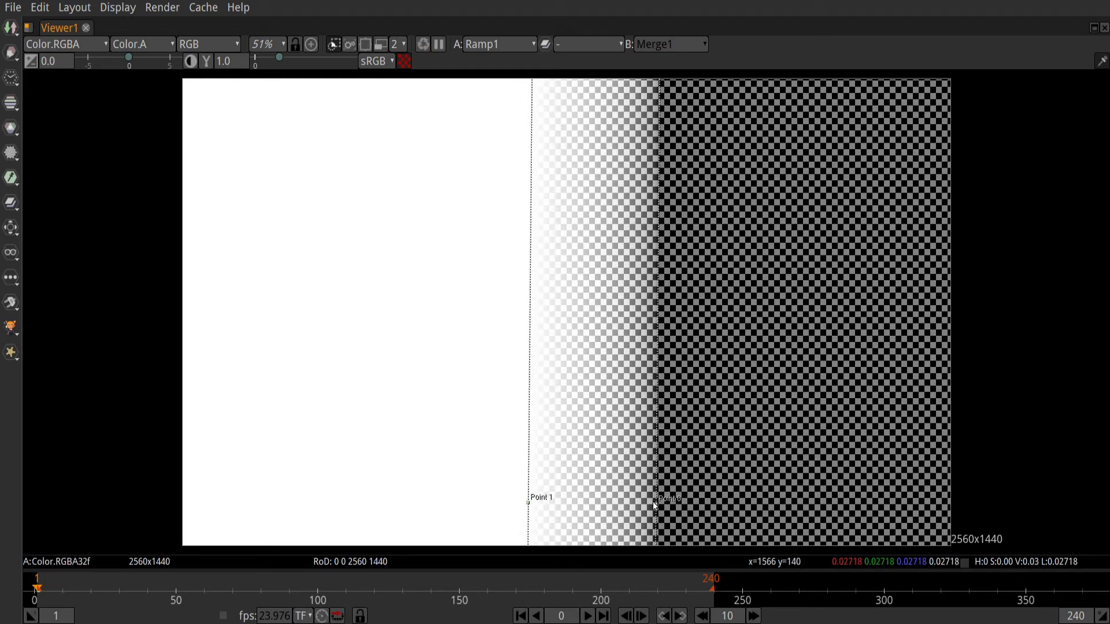
drag(656, 504, 629, 502)
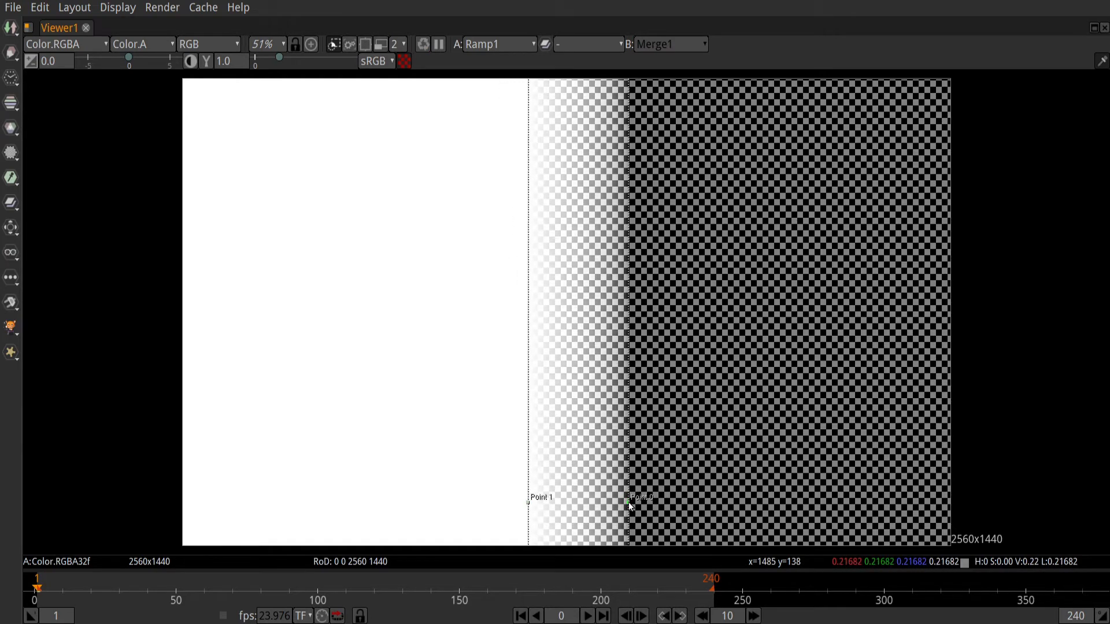
key(space)
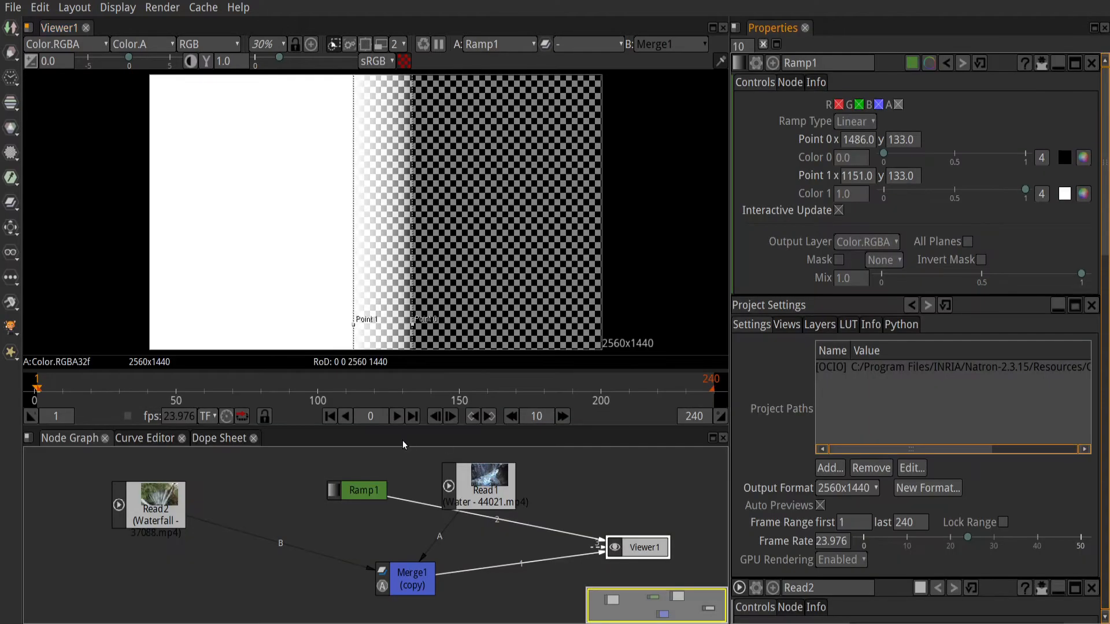
Step: Disconnect the Ramp from the viewer, connect it as the Merge node's mask, and display the Merge output
drag(584, 537, 556, 533)
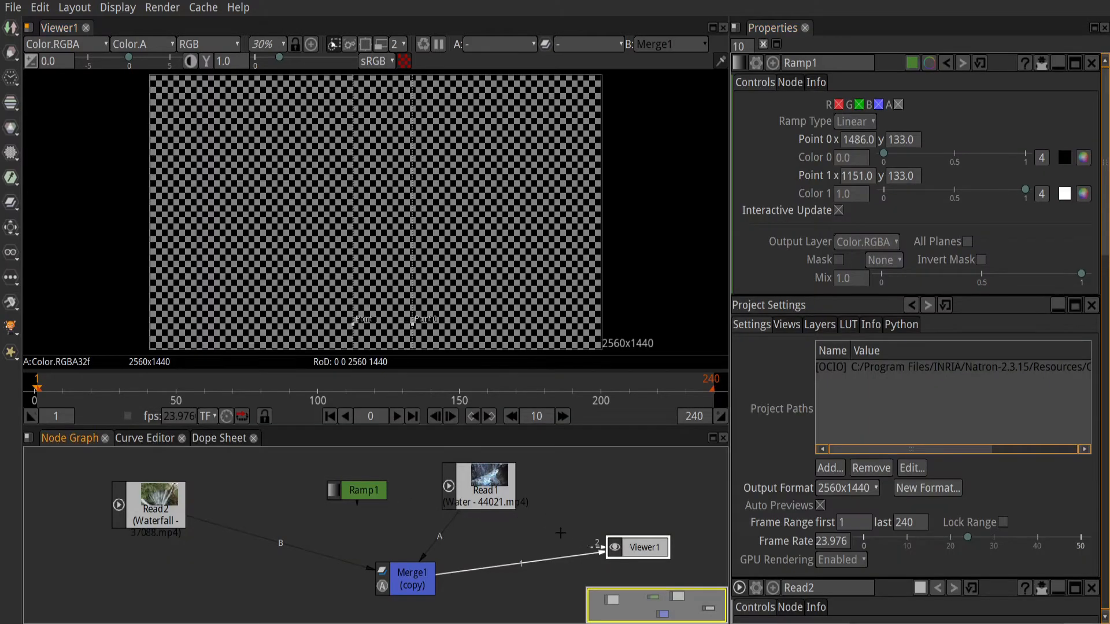
click(412, 585)
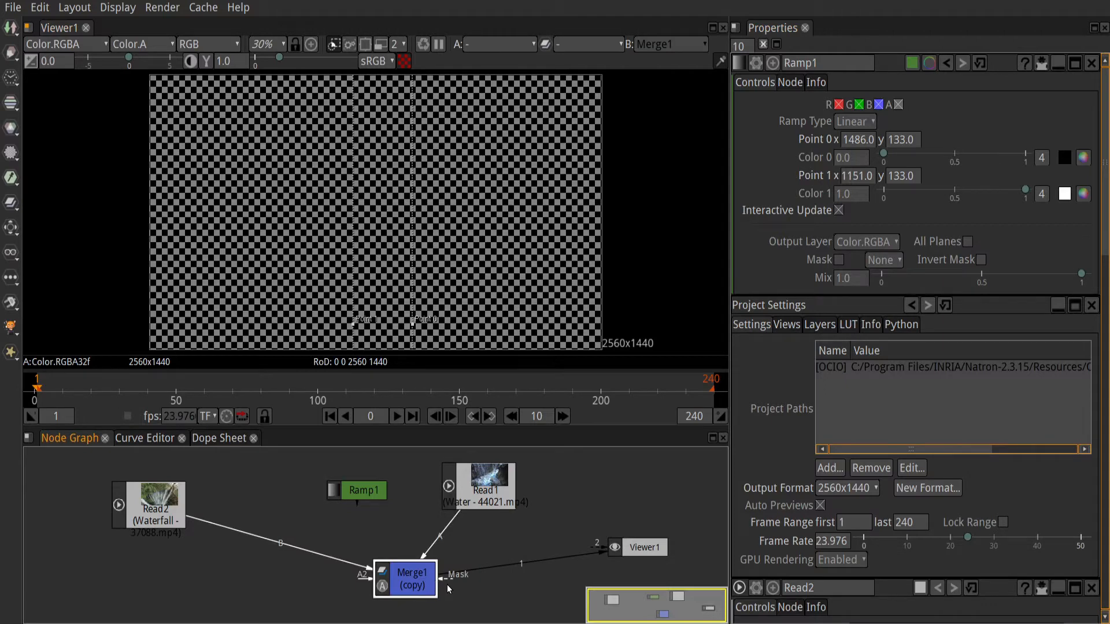
drag(506, 589, 352, 488)
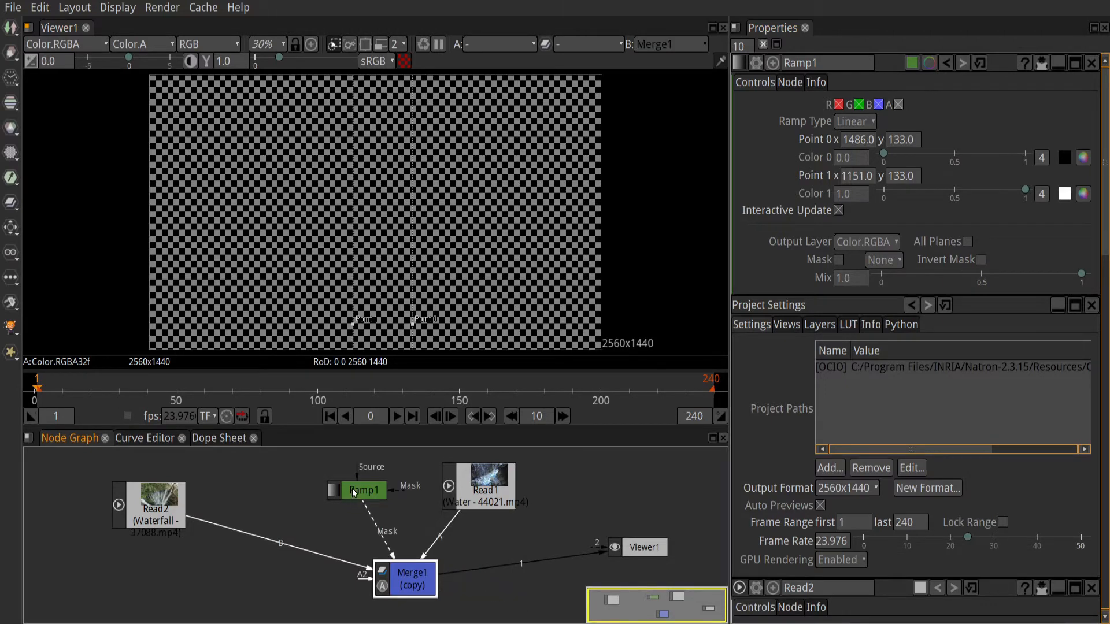
click(634, 554)
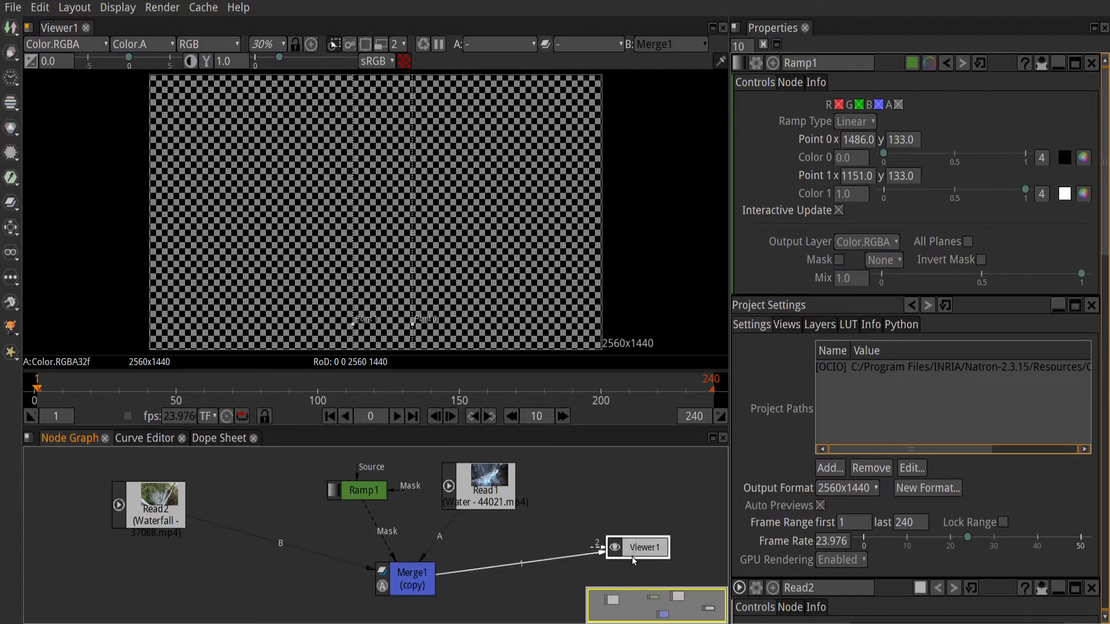
key(1)
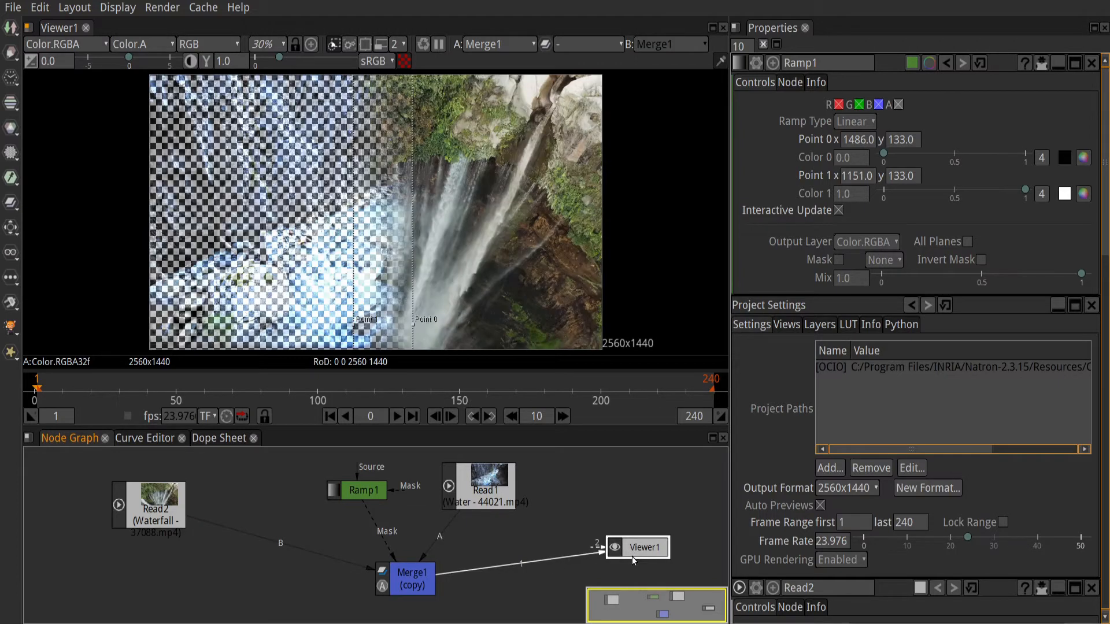
Step: Turn off the viewer's transparency checkerboard and swap the Merge inputs so Waterfall feeds A and Water feeds B
click(362, 495)
click(421, 584)
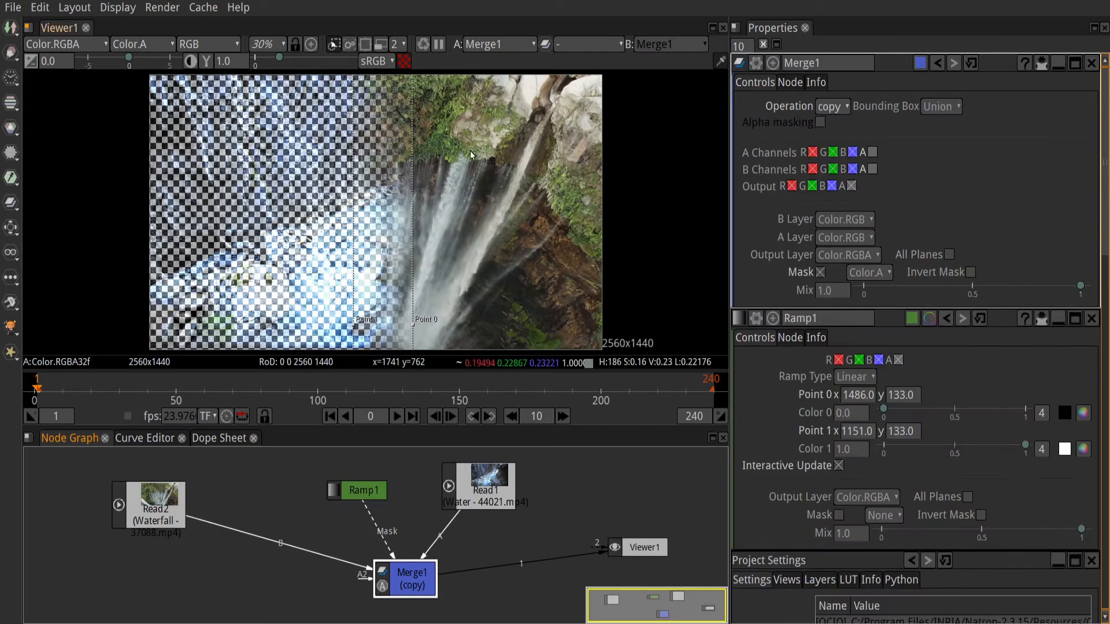
click(404, 61)
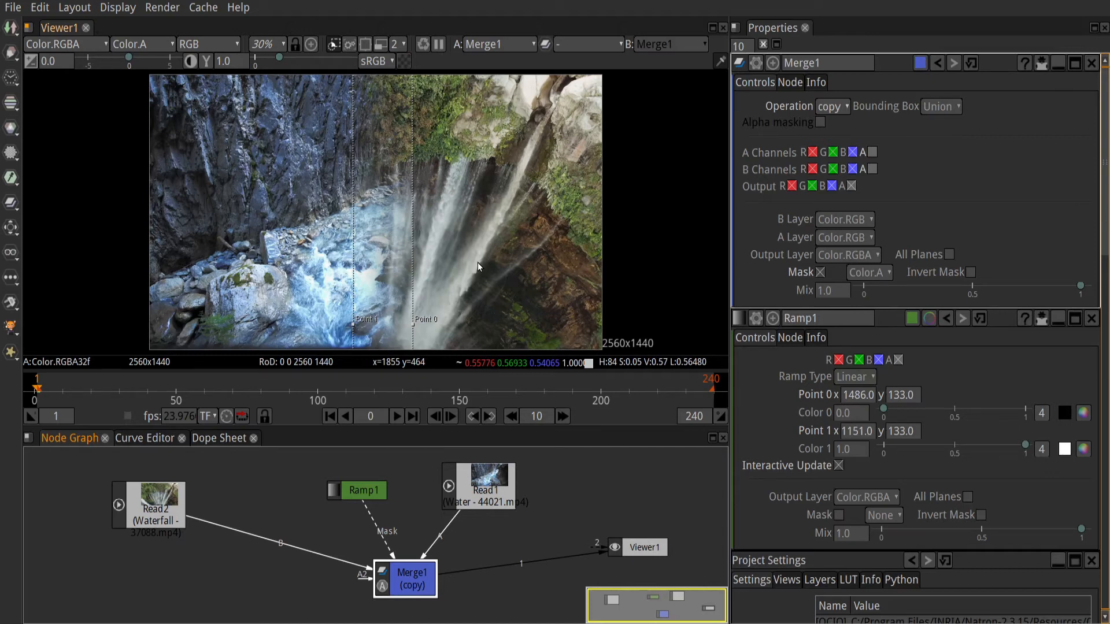
drag(331, 557, 484, 503)
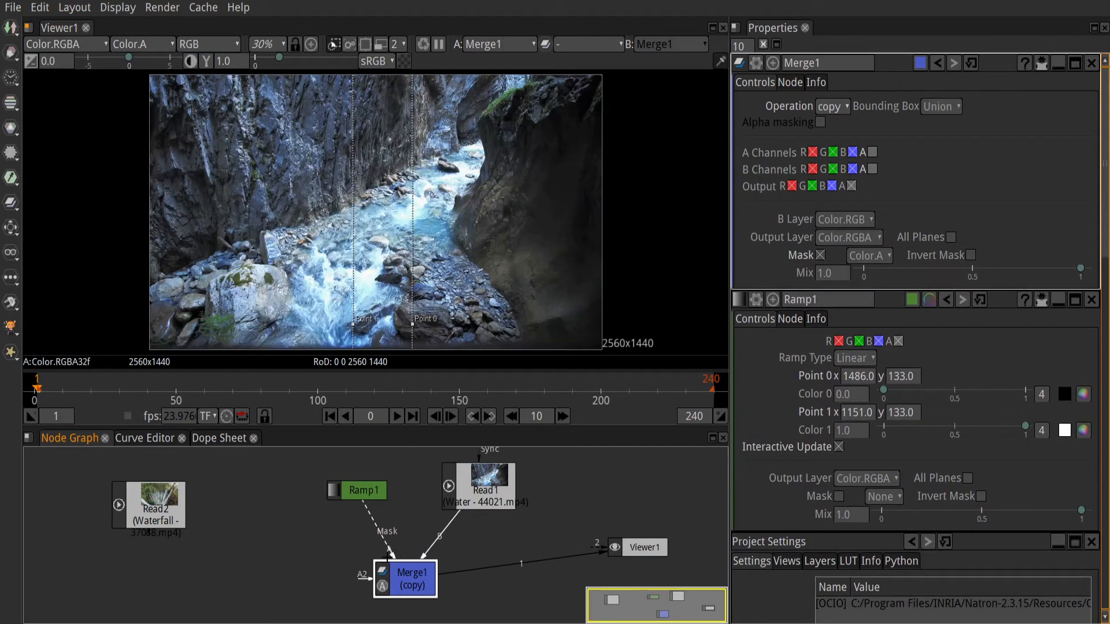
drag(388, 553, 176, 520)
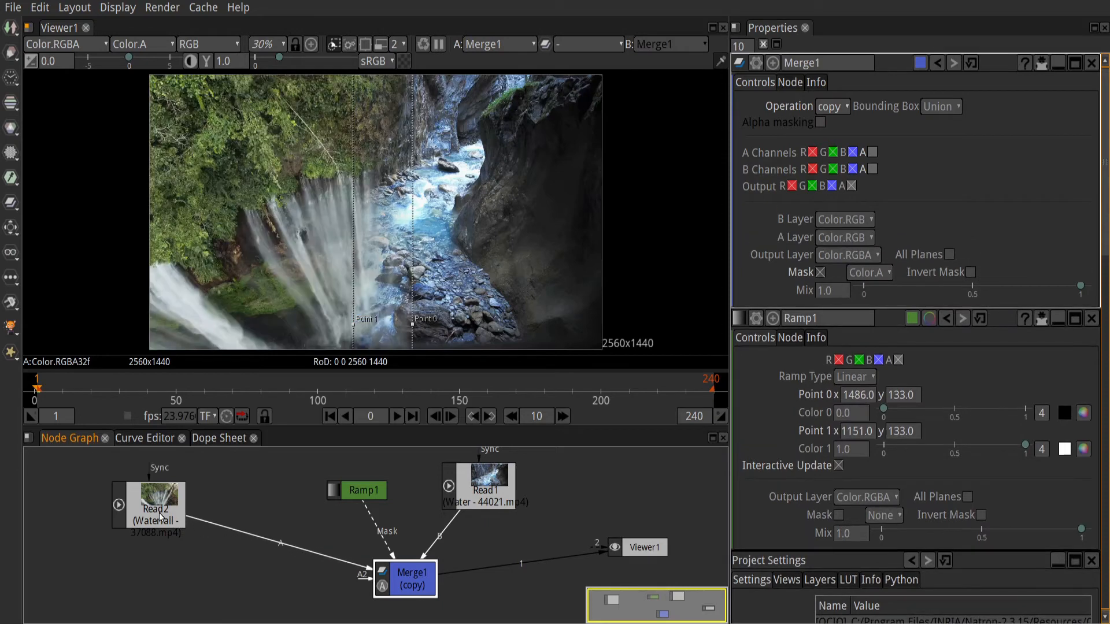
Step: Widen the Ramp blend by moving Point 1 to about x 1116 and Point 0 to about x 1538 in the enlarged viewer
key(space)
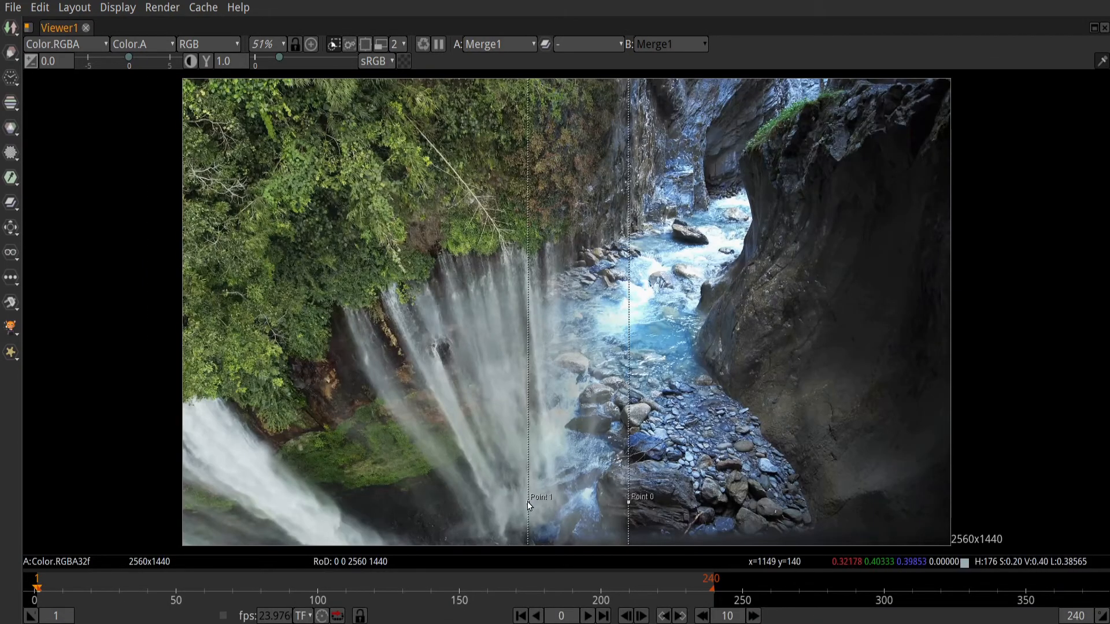
drag(528, 502, 516, 503)
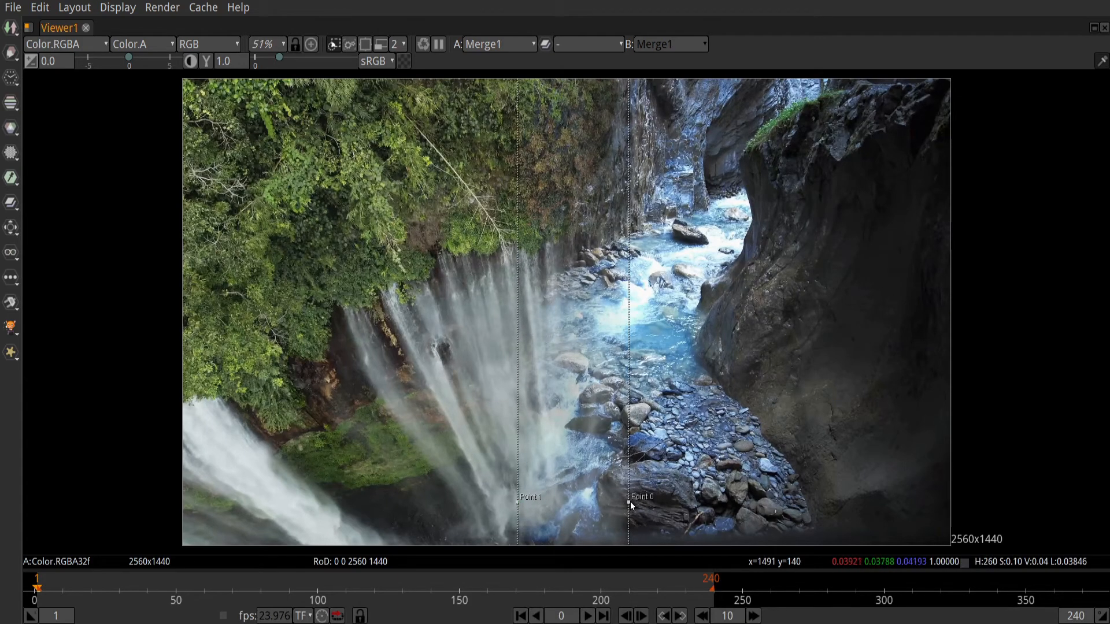
drag(630, 504, 644, 501)
key(space)
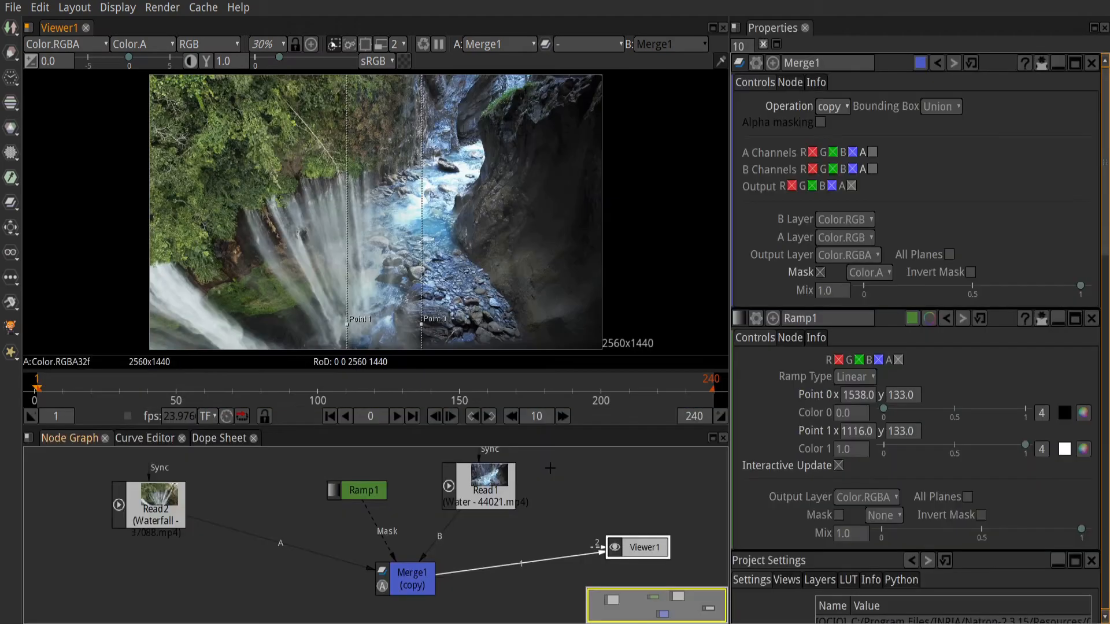
Step: Play the blended result from the first frame twice to check the transition, and return to the first frame
click(396, 418)
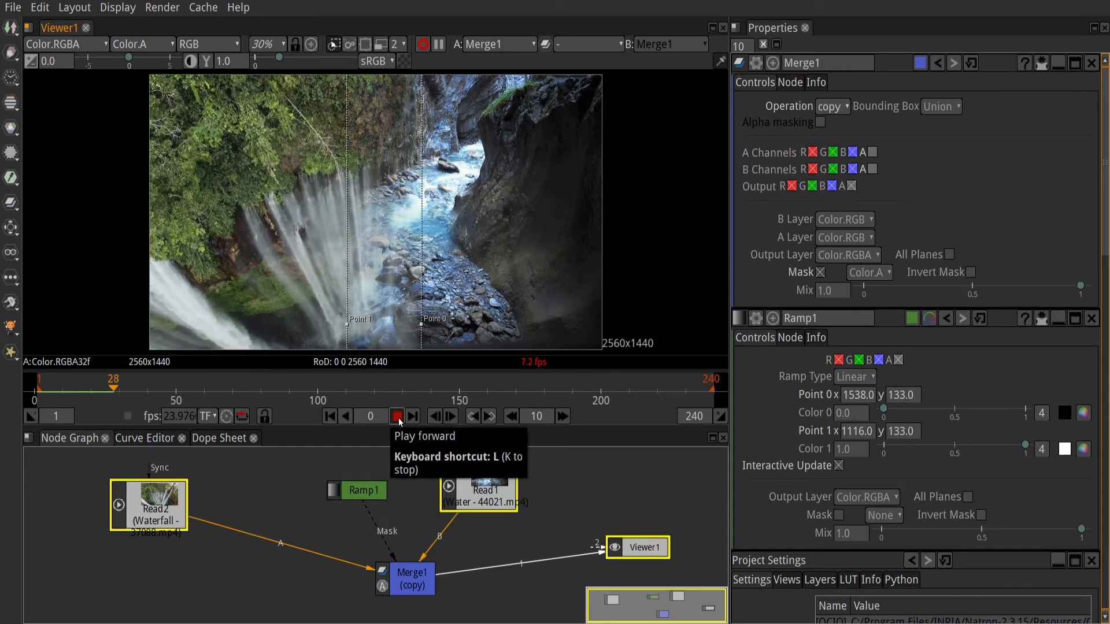
click(397, 417)
click(329, 416)
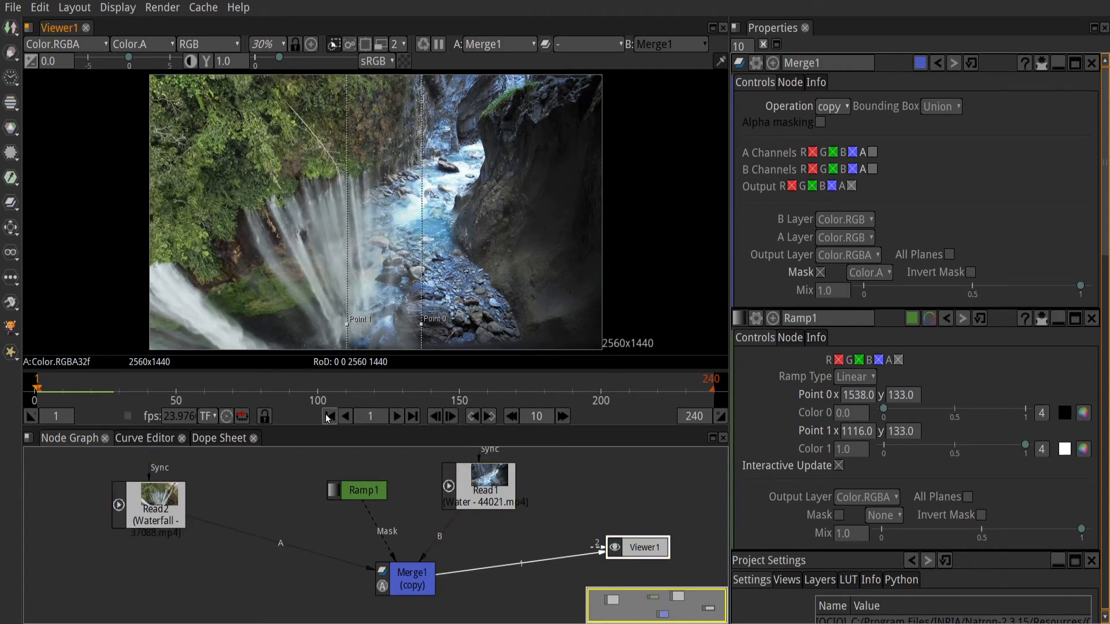
click(397, 417)
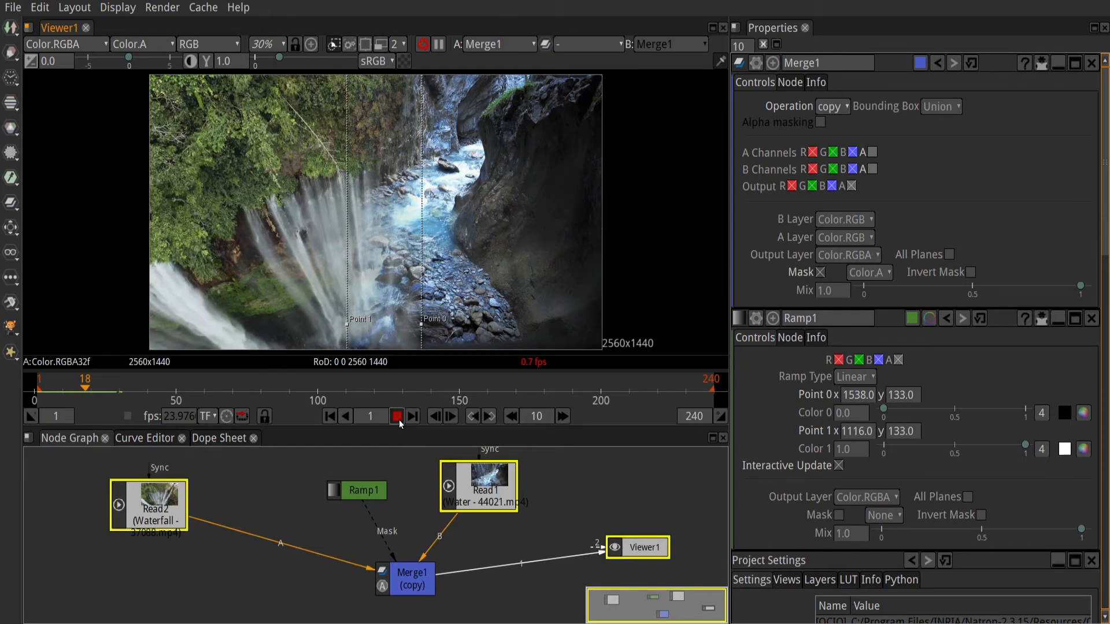
click(397, 416)
click(329, 416)
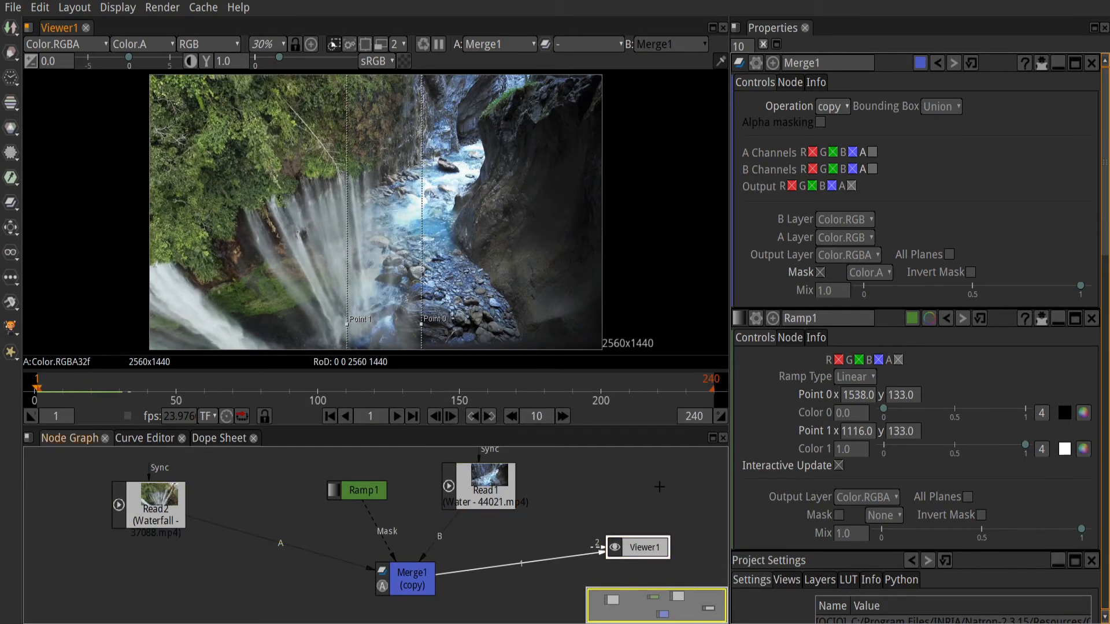
Step: Add a Write node saving to the Desktop as "feather edges of one video over other.mp4" and connect its source to the Merge node
right_click(661, 489)
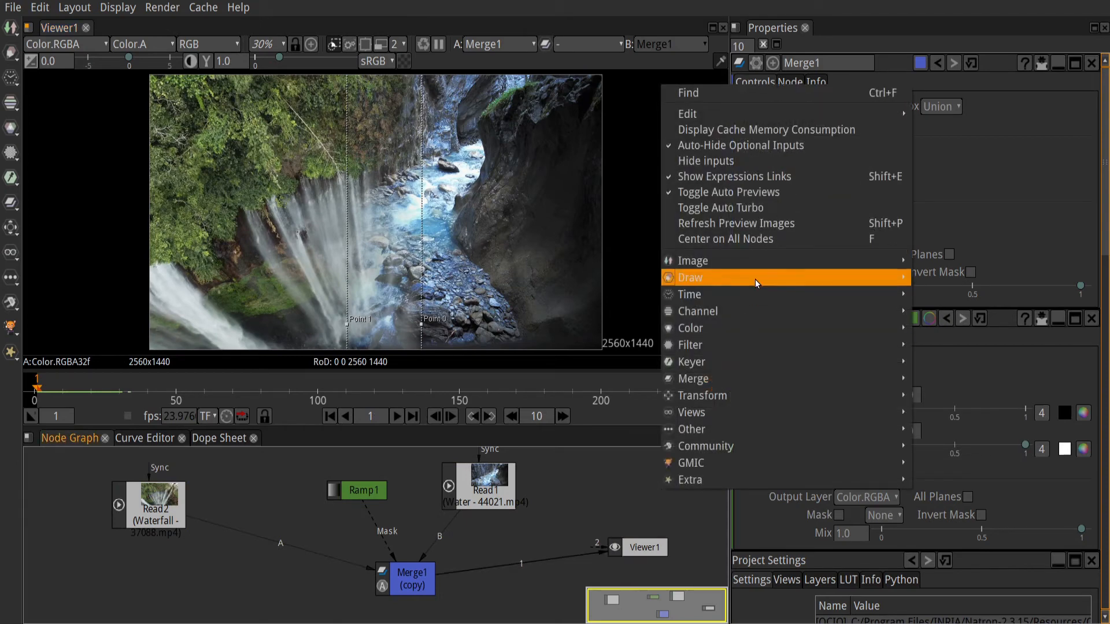
mouse_move(749, 262)
click(938, 374)
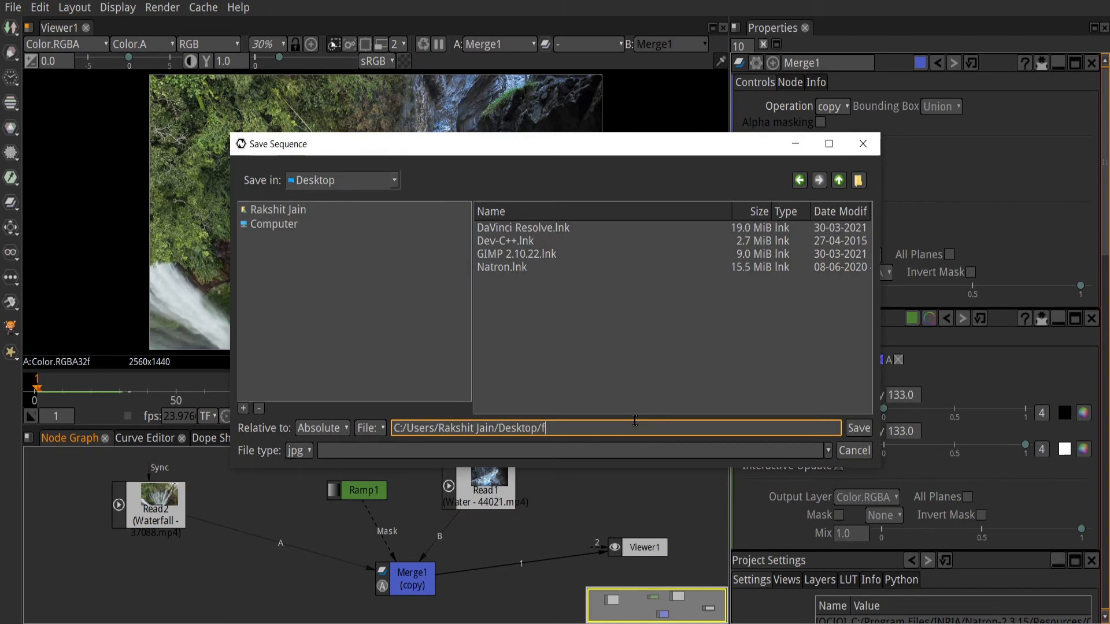
text(feather edges of one video)
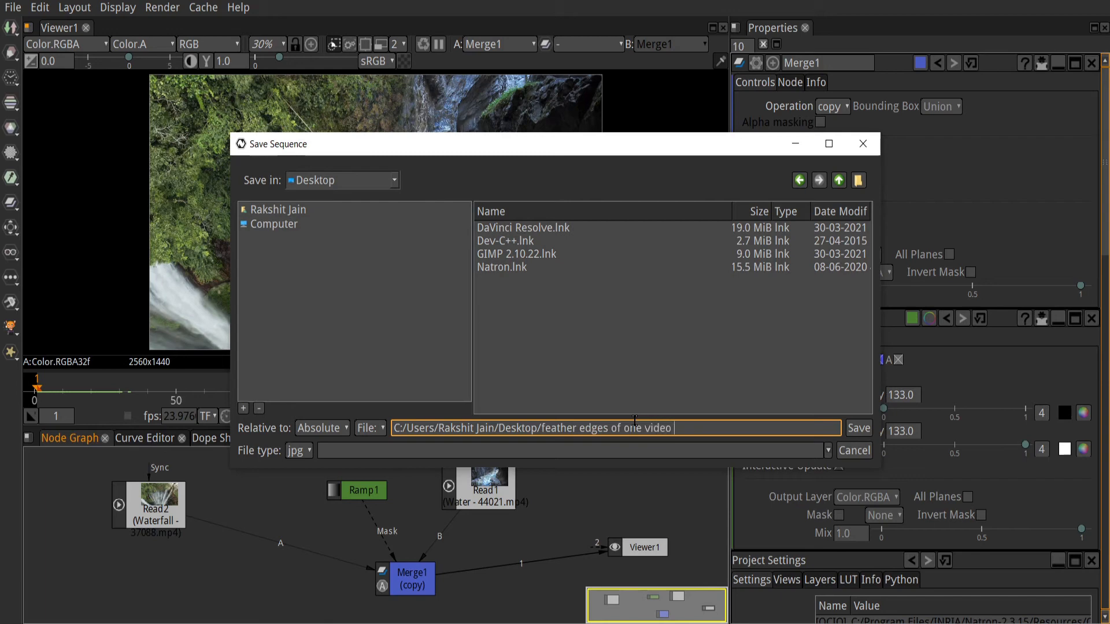
text( over other.mp4)
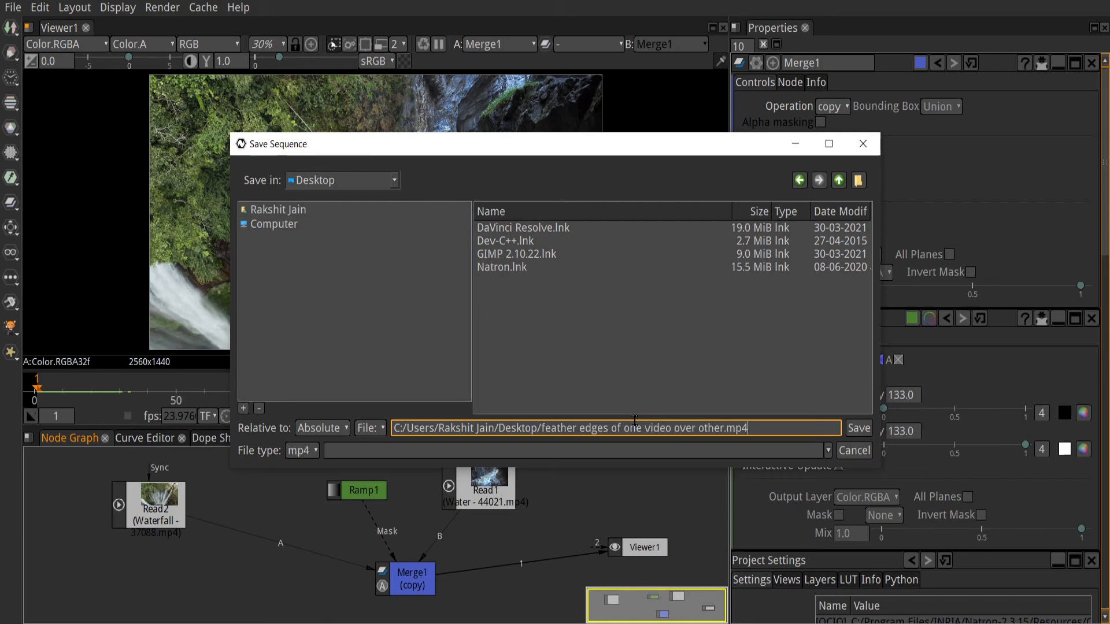
click(862, 431)
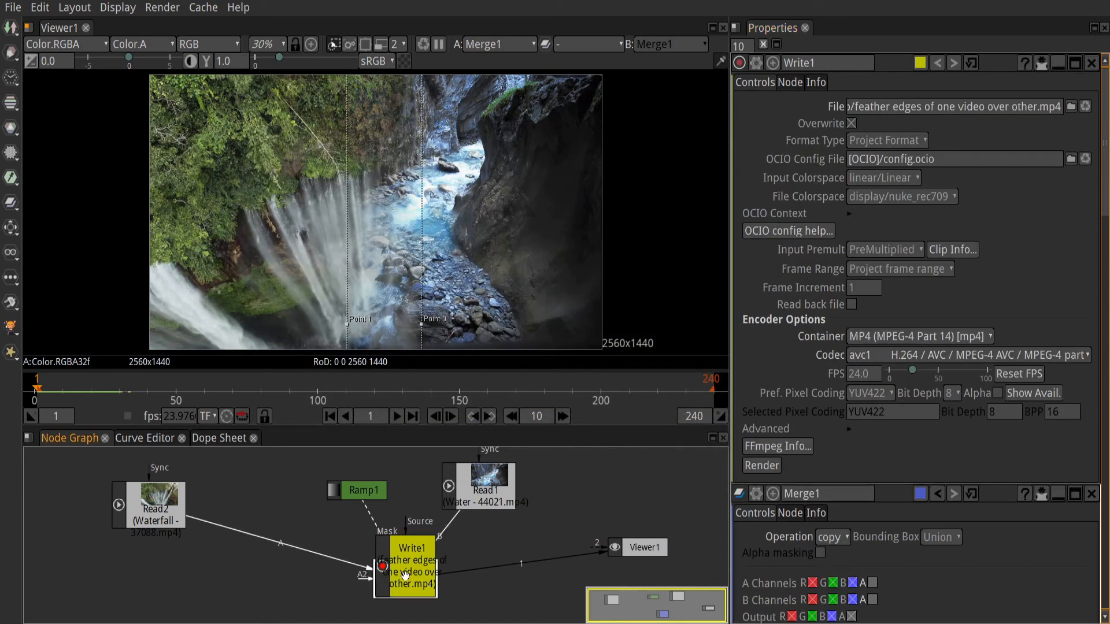
drag(405, 576, 647, 504)
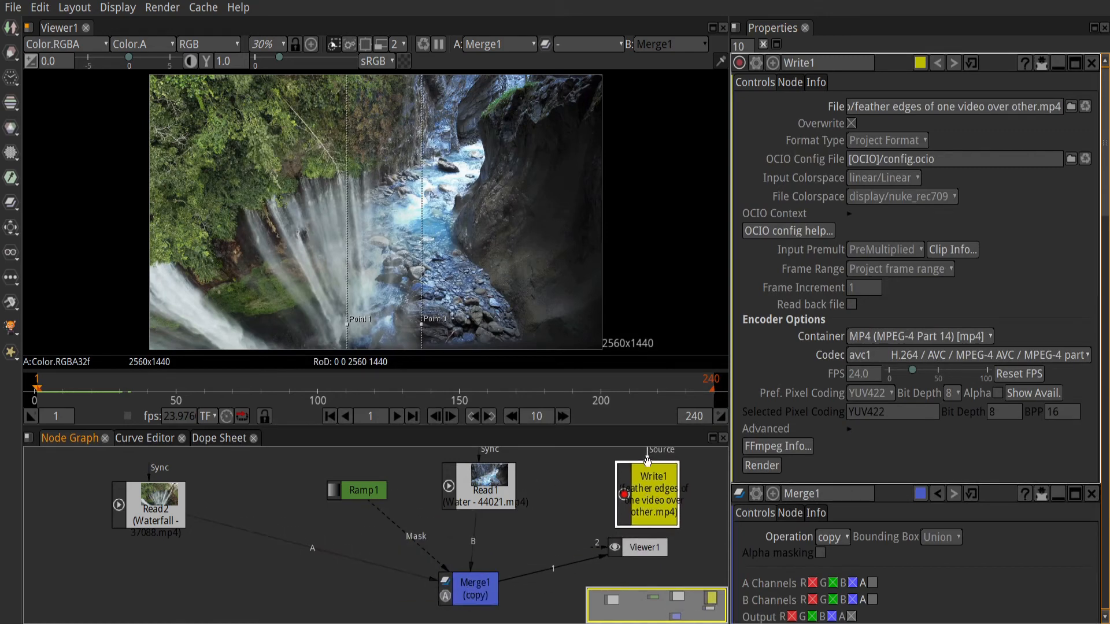
drag(635, 458, 477, 588)
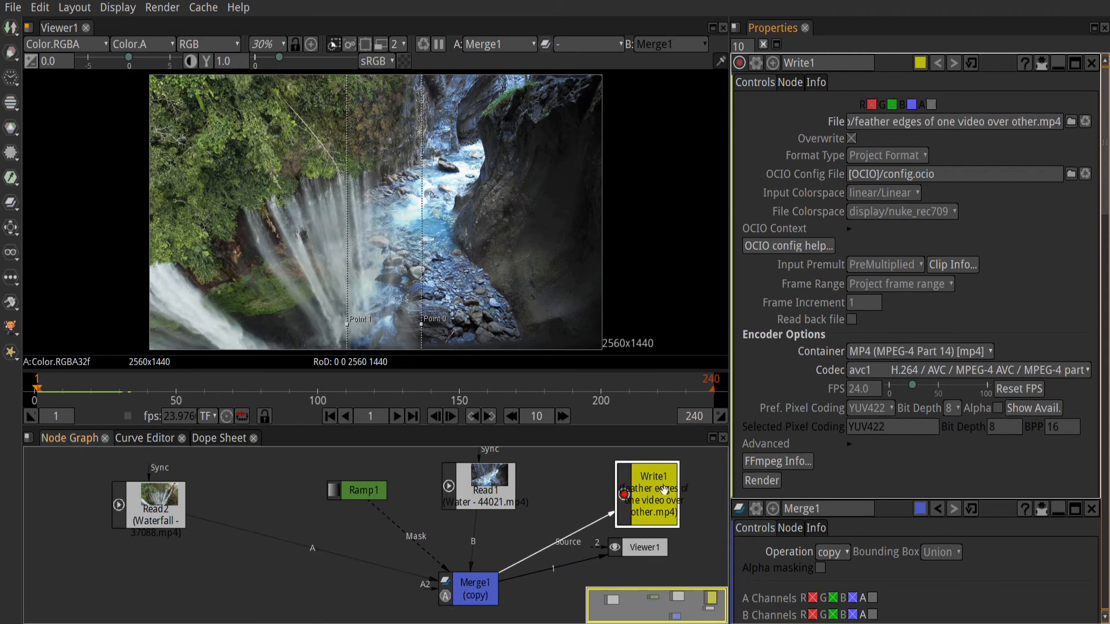
Step: Render the Write node at 23.976 FPS with Input Premult set to UnPreMultiplied
double_click(873, 390)
text(23.)
key(Return)
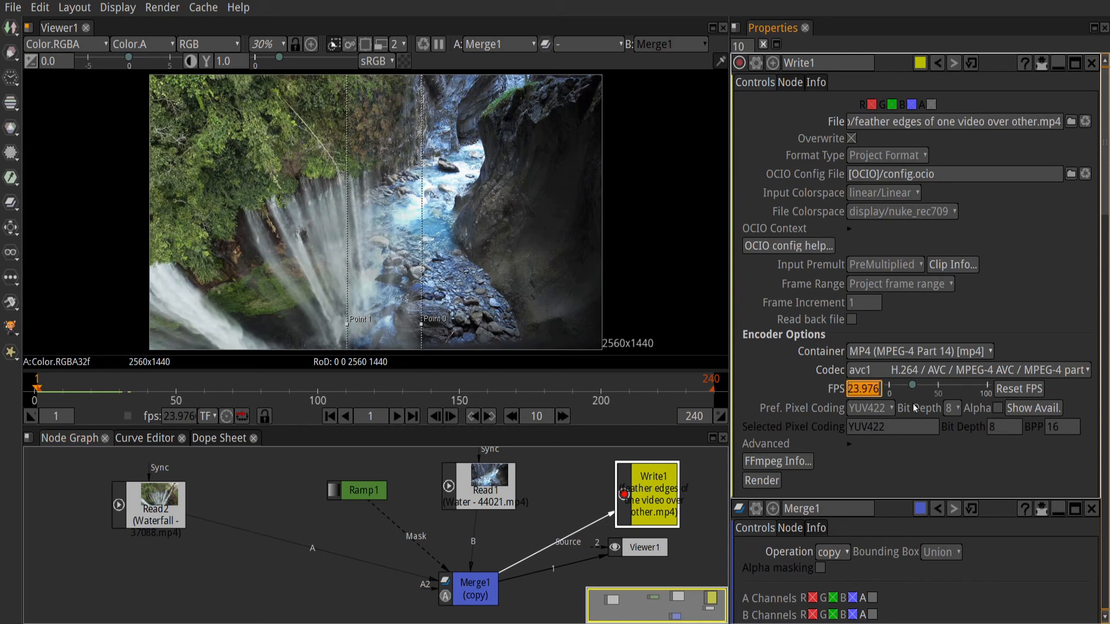
click(900, 266)
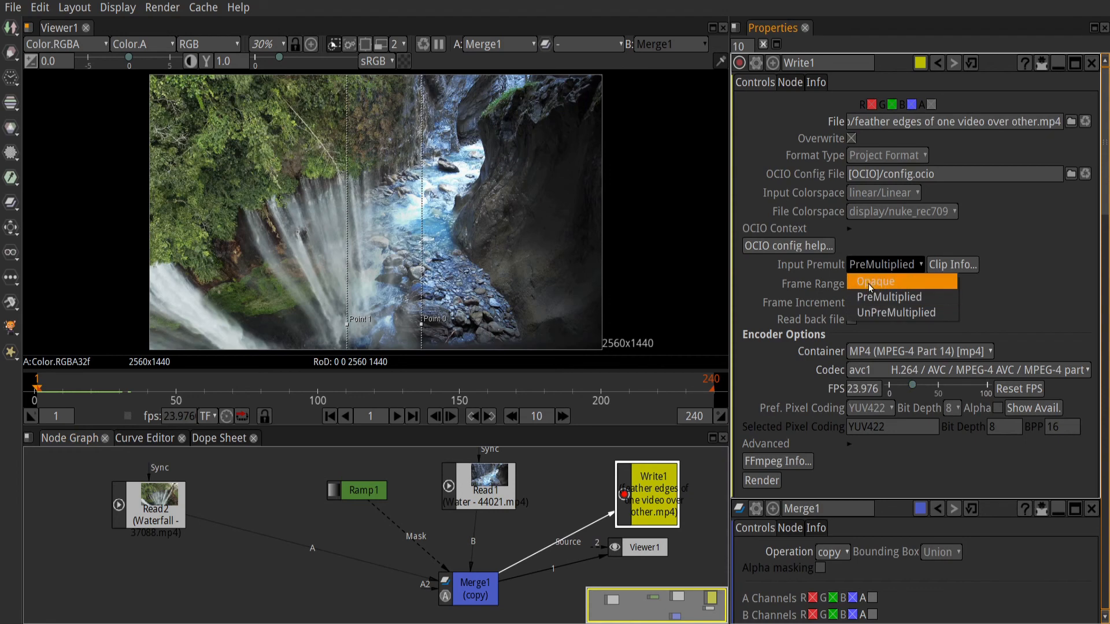
click(893, 313)
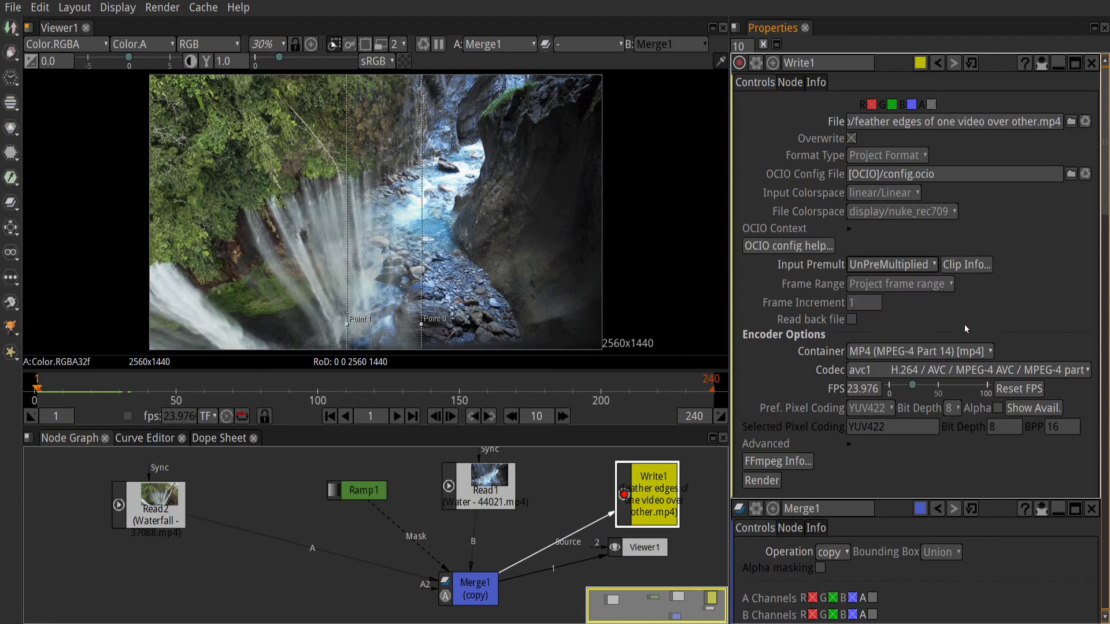
click(751, 482)
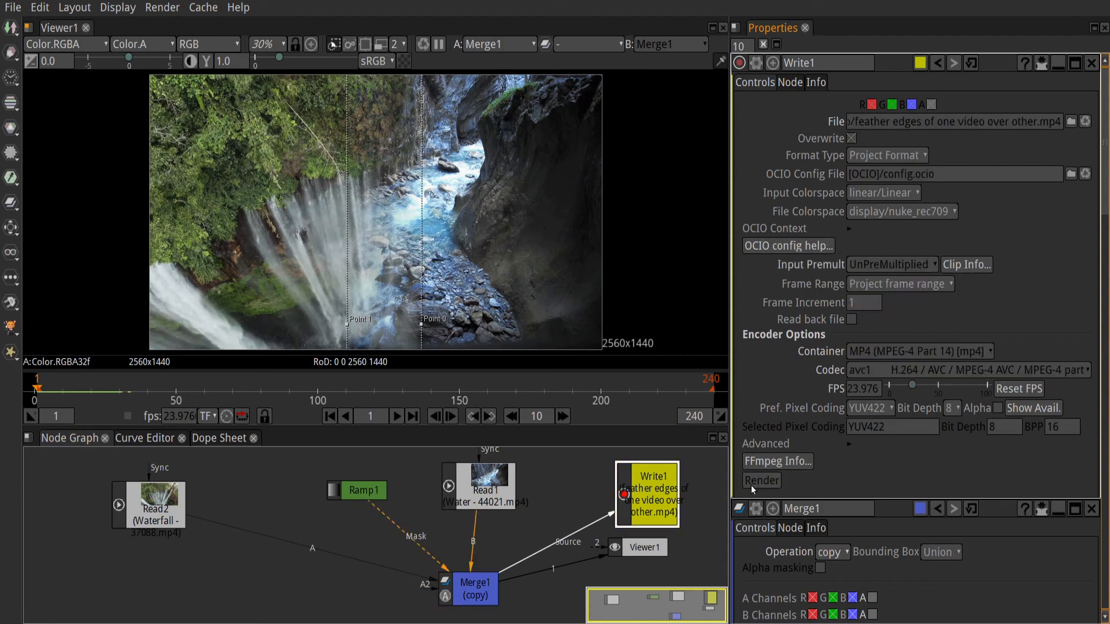